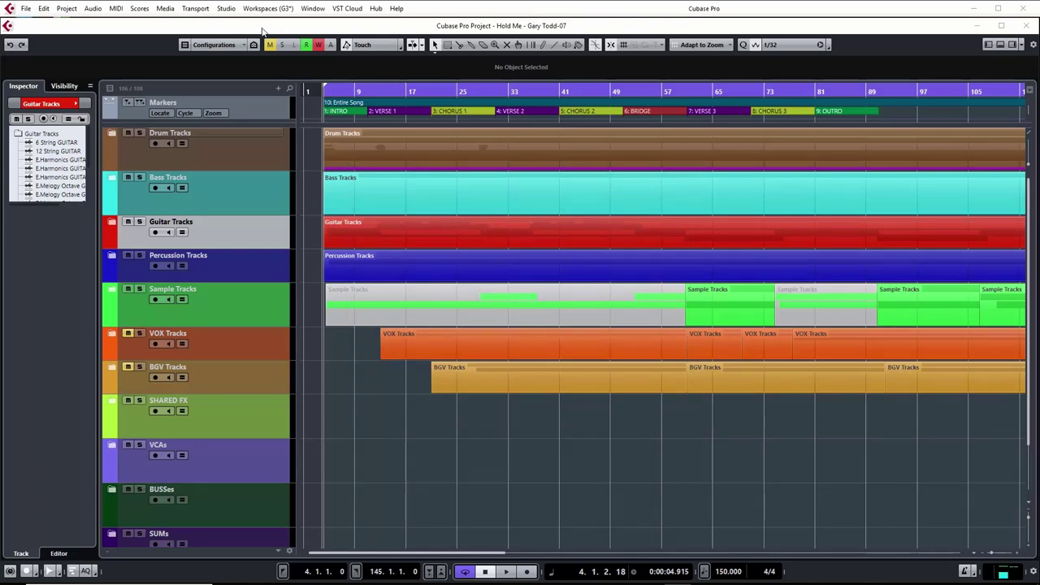
Open the audio Pool and widen its window to reveal the type, date, origin time, image and path columns
{"action": "key", "text": "ctrl+p"}
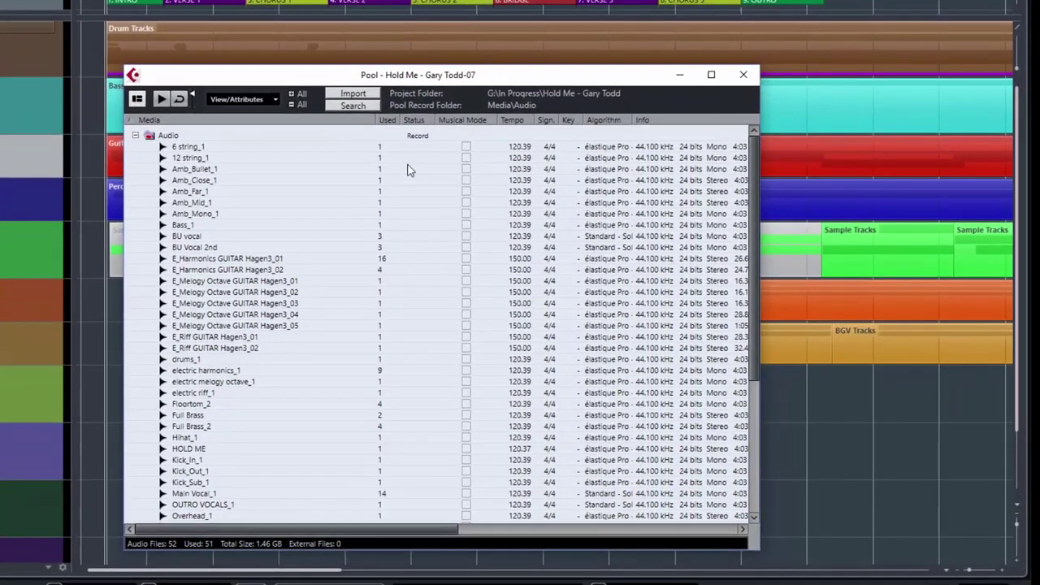
{"action": "left_click_drag", "start_coordinate": [494, 75], "coordinate": [371, 51]}
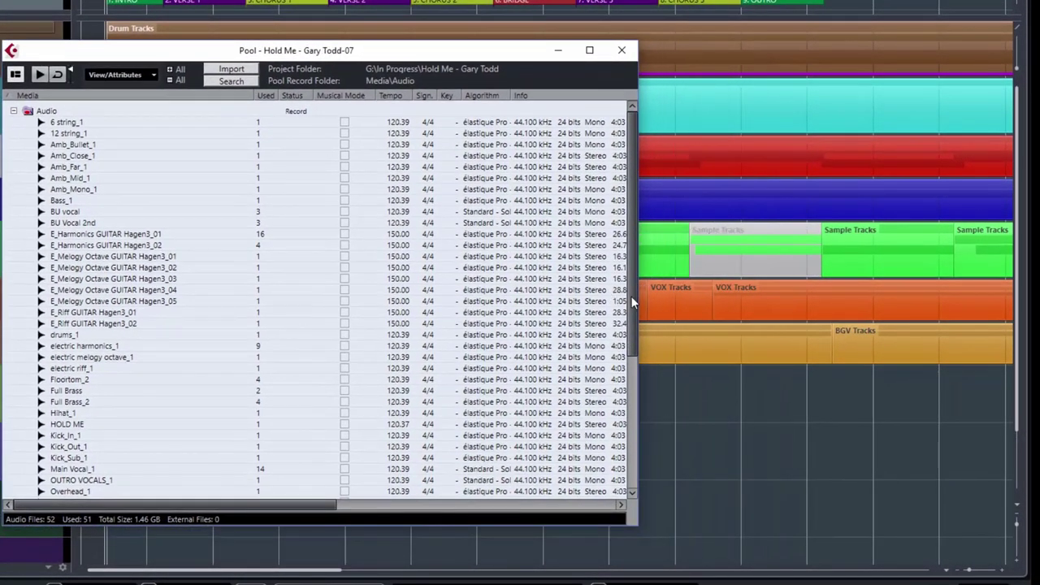
{"action": "left_click_drag", "start_coordinate": [638, 281], "coordinate": [1018, 324]}
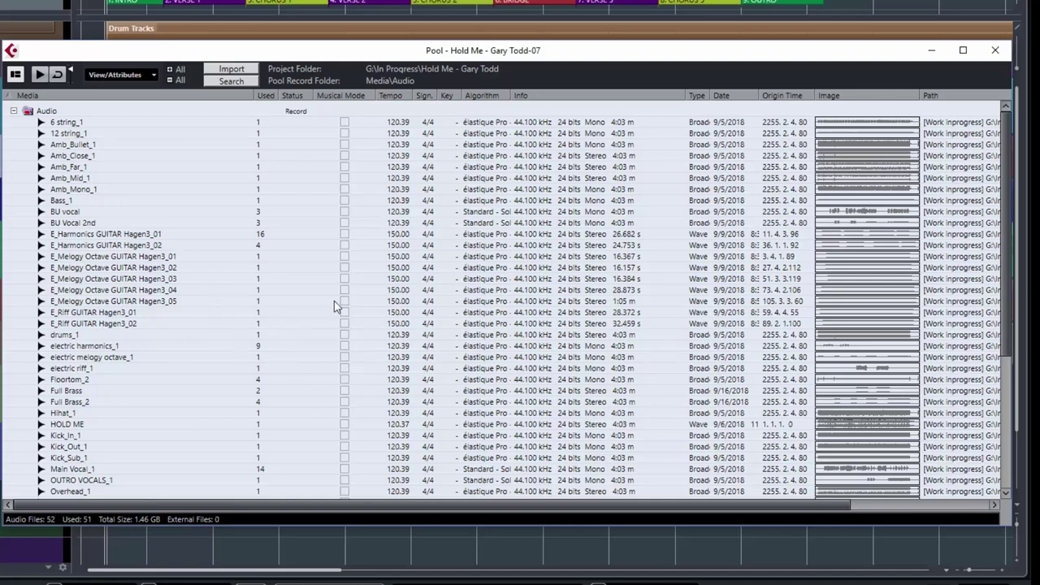
View the file details of 6 string_1 and widen the Pool's Type column to show full file type names
{"action": "left_click", "coordinate": [520, 124]}
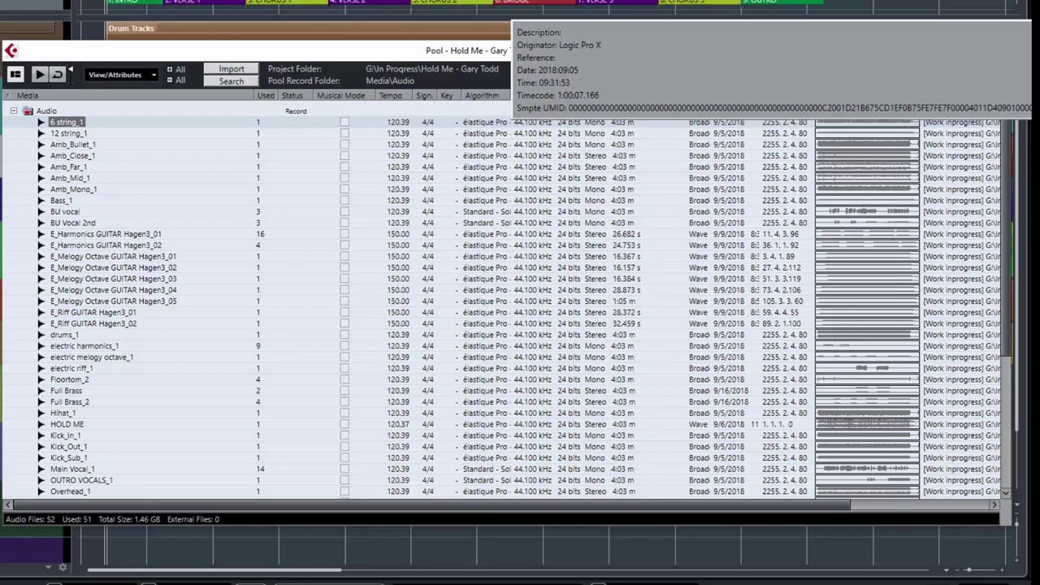
{"action": "left_click", "coordinate": [102, 132]}
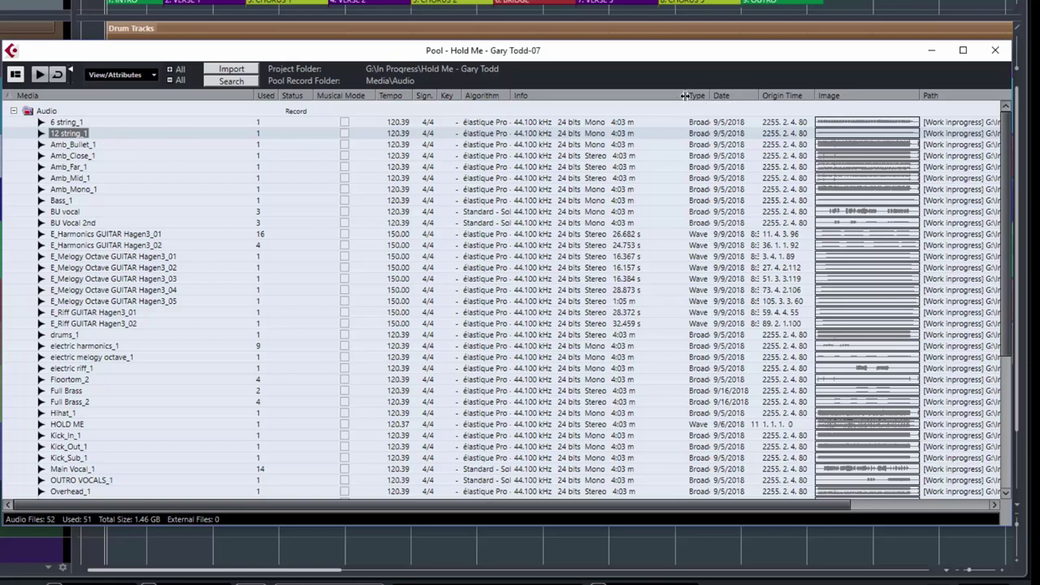
{"action": "left_click_drag", "start_coordinate": [686, 95], "coordinate": [734, 96]}
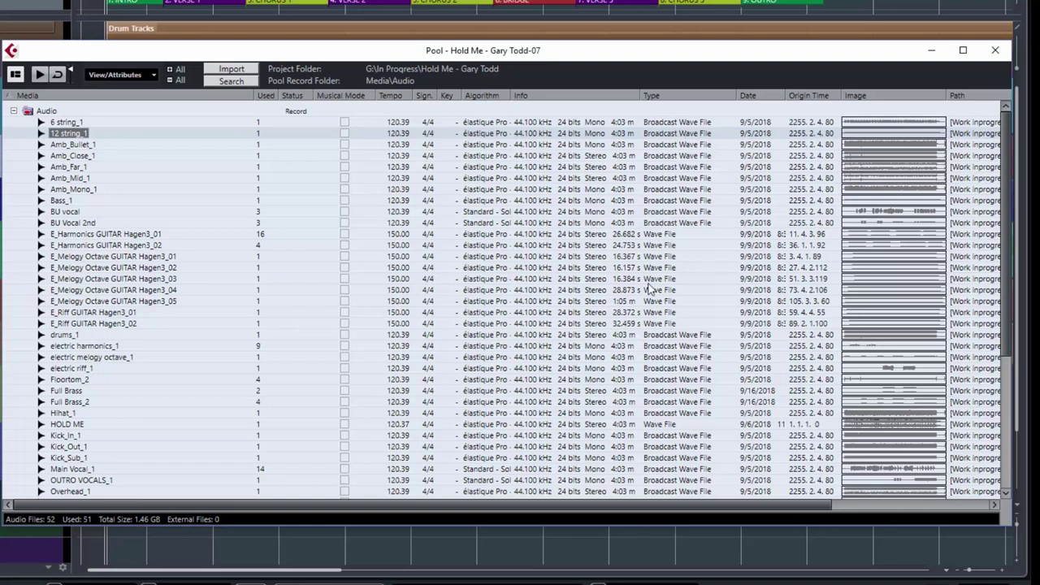
Reveal the Amb_Mono_1 clip's audio file in File Explorer
{"action": "left_click", "coordinate": [533, 190]}
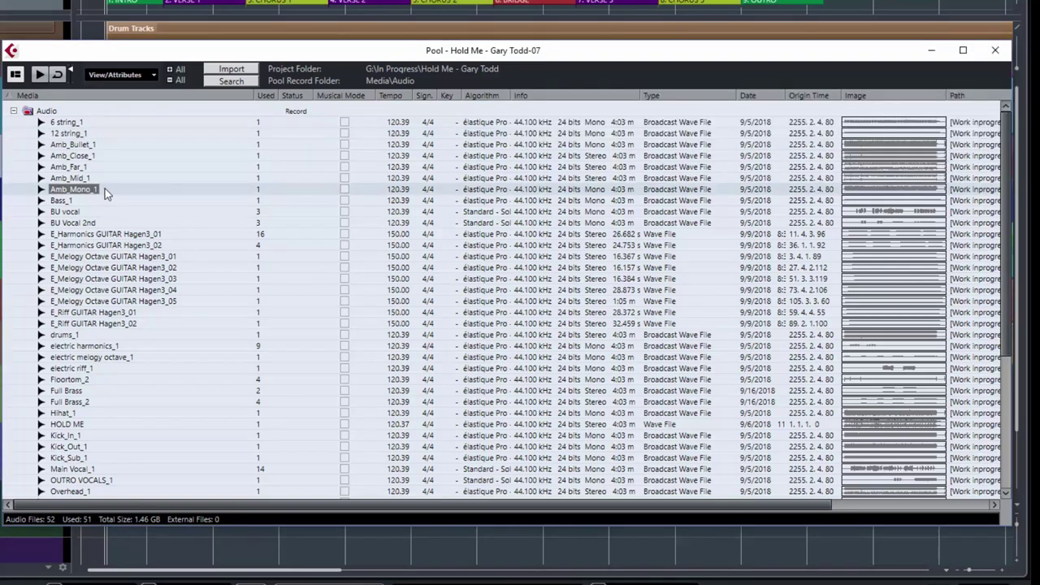
{"action": "right_click", "coordinate": [105, 188]}
{"action": "left_click", "coordinate": [147, 255]}
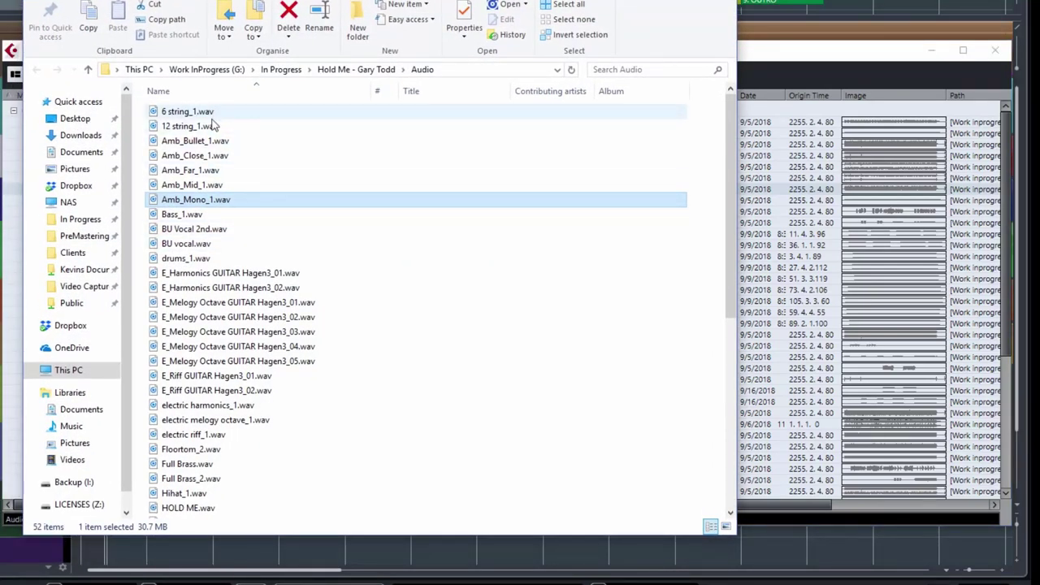
Look through the WAV files in the project's Audio folder, from the re-amped guitars to the kick and snare recordings
{"action": "scroll", "coordinate": [268, 411], "scroll_direction": "down", "scroll_amount": 8}
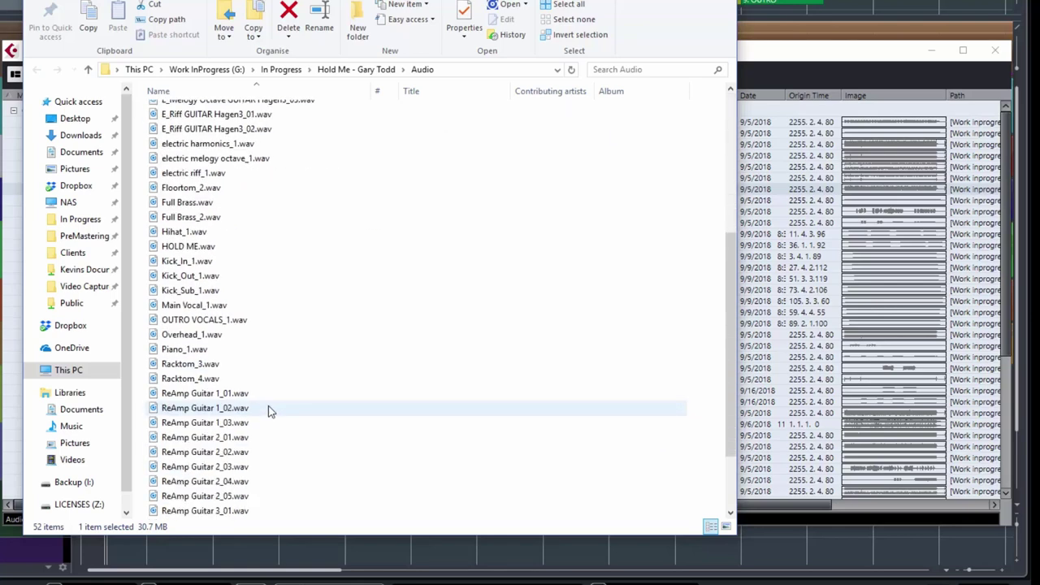
{"action": "left_click", "coordinate": [234, 363]}
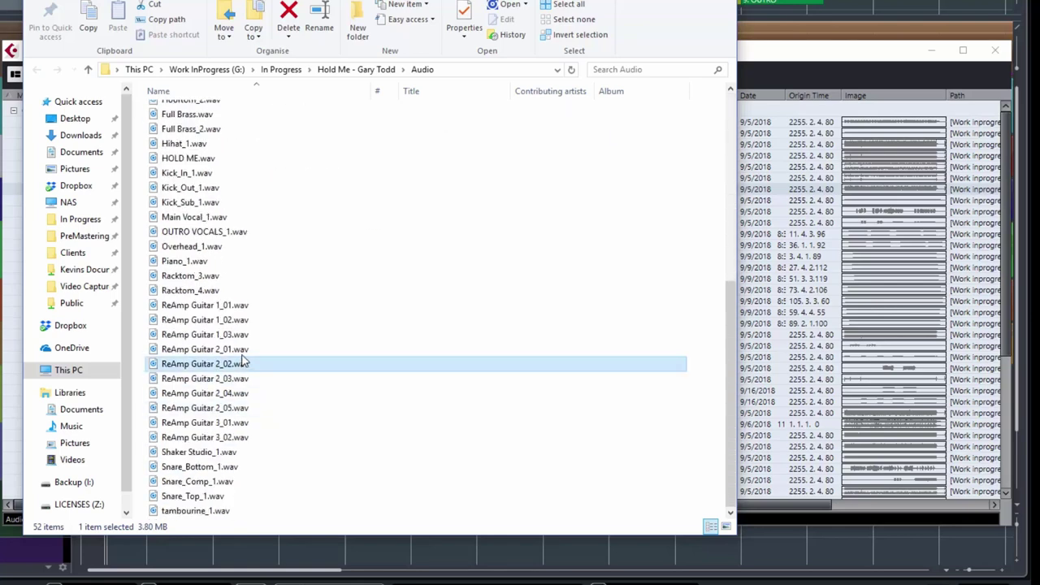
{"action": "left_click", "coordinate": [242, 334]}
{"action": "left_click", "coordinate": [241, 319]}
{"action": "left_click", "coordinate": [243, 305]}
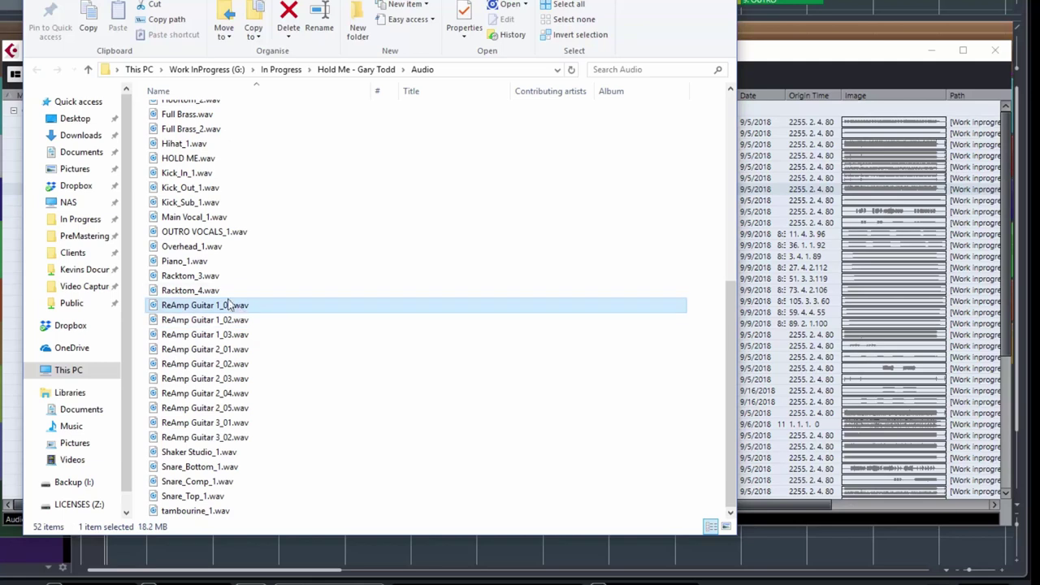
{"action": "left_click", "coordinate": [218, 291]}
{"action": "left_click", "coordinate": [205, 273]}
{"action": "left_click", "coordinate": [208, 261]}
{"action": "left_click", "coordinate": [213, 246]}
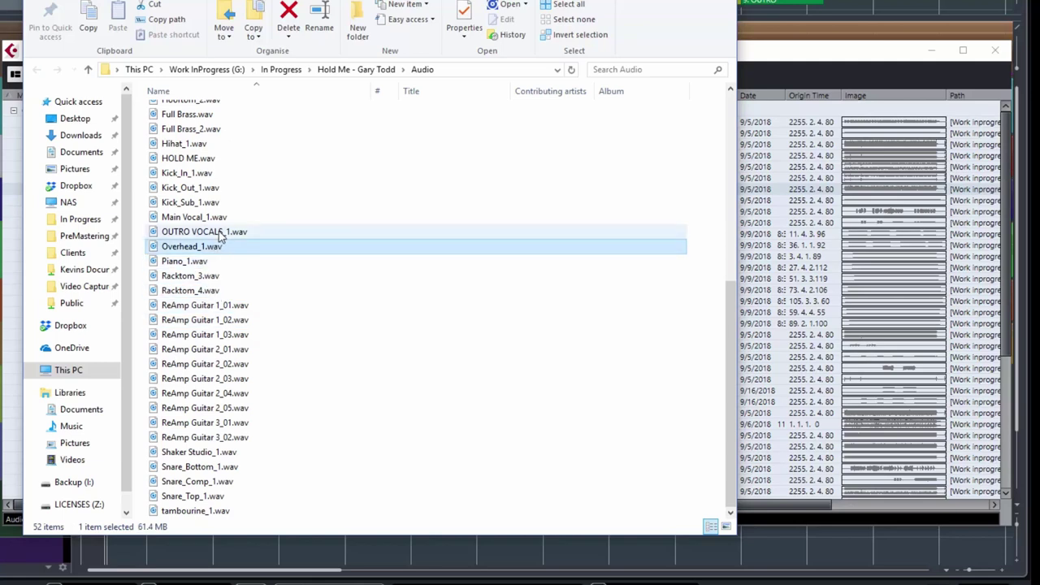
{"action": "left_click", "coordinate": [216, 232]}
{"action": "left_click", "coordinate": [215, 217]}
{"action": "left_click", "coordinate": [215, 202]}
{"action": "left_click", "coordinate": [213, 188]}
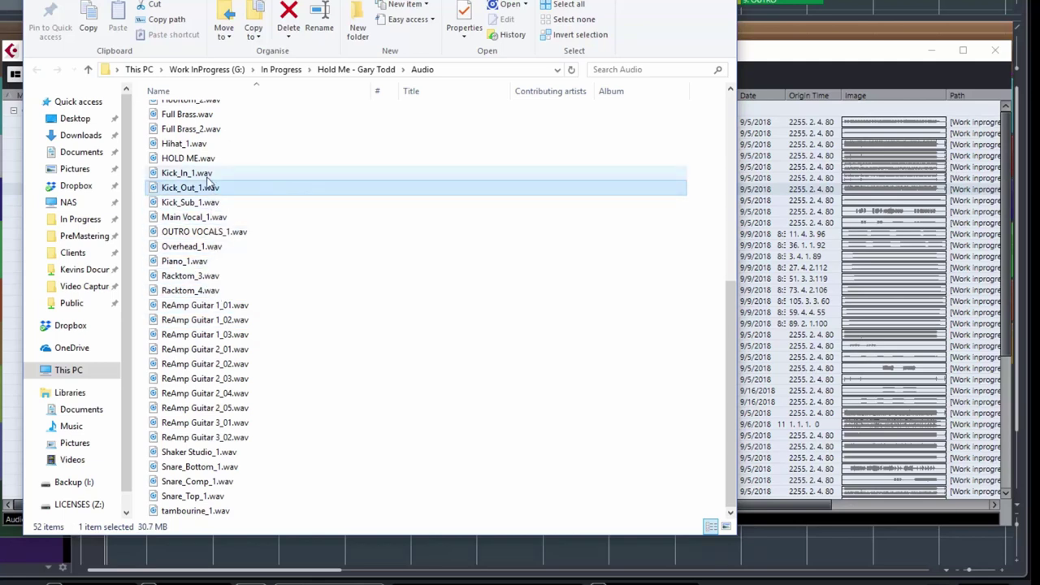
{"action": "left_click", "coordinate": [210, 173]}
{"action": "left_click", "coordinate": [208, 158]}
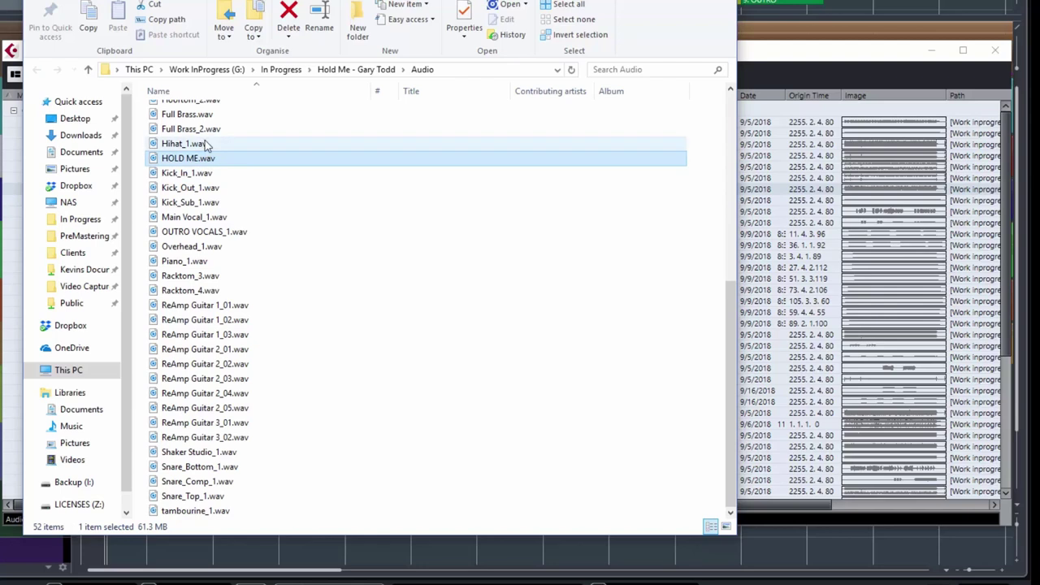
{"action": "left_click", "coordinate": [229, 481]}
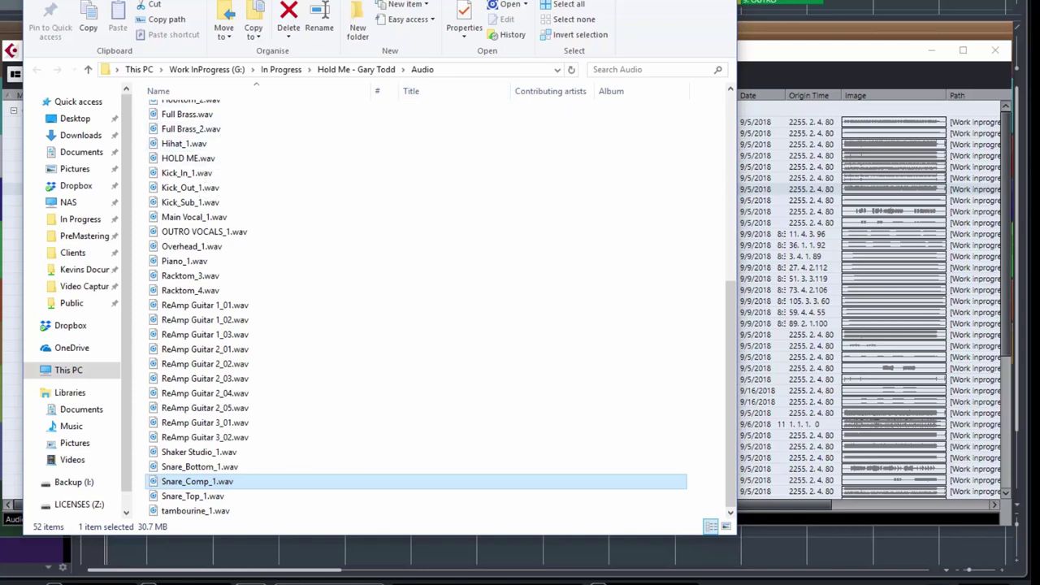
{"action": "left_click_drag", "start_coordinate": [381, 0], "coordinate": [338, 0]}
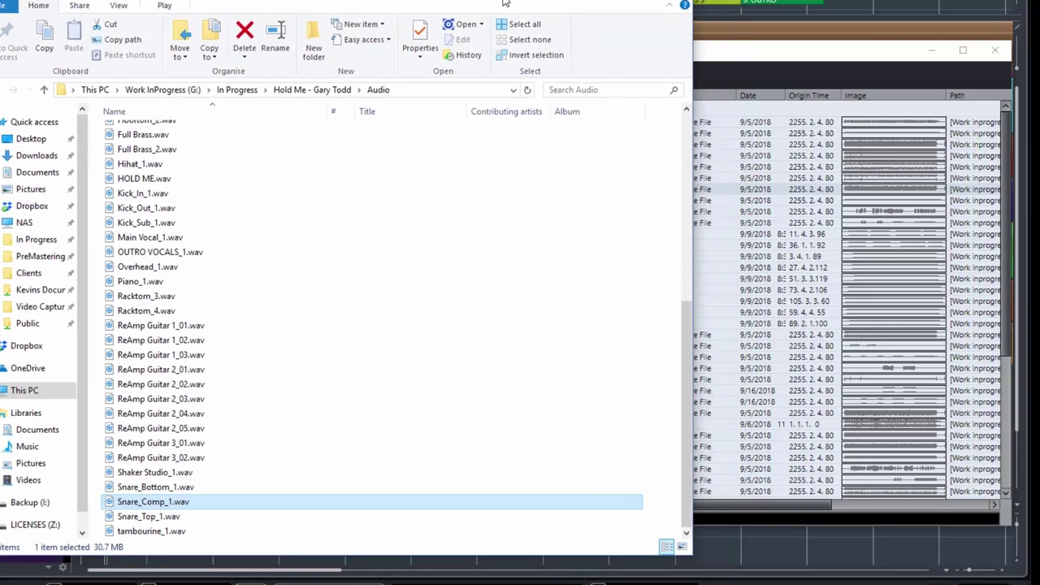
{"action": "scroll", "coordinate": [195, 150], "scroll_direction": "up", "scroll_amount": 8}
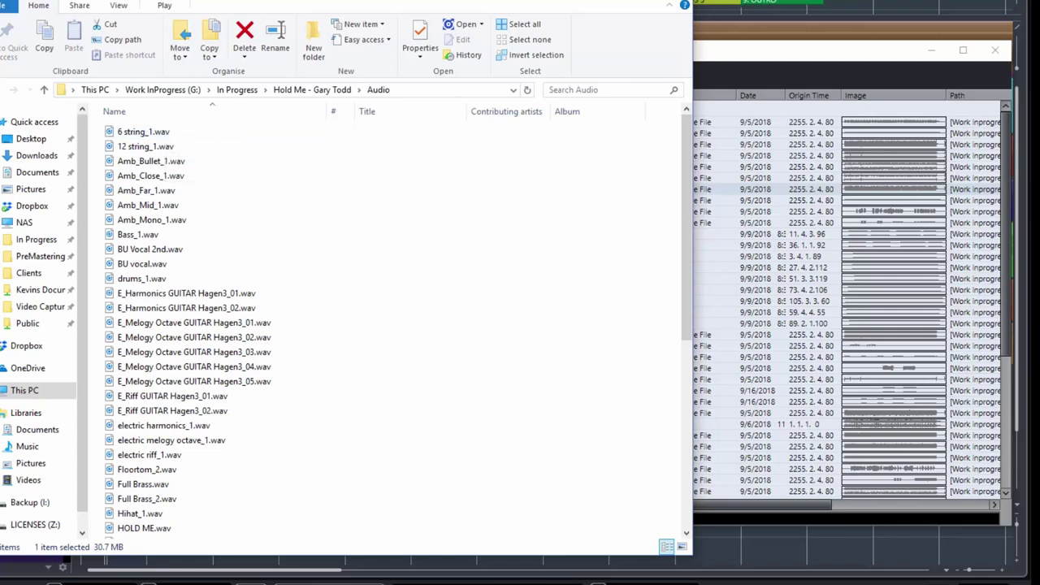
Return to the Pool, look through its full media list and minimize the Pool window
{"action": "left_click", "coordinate": [703, 50]}
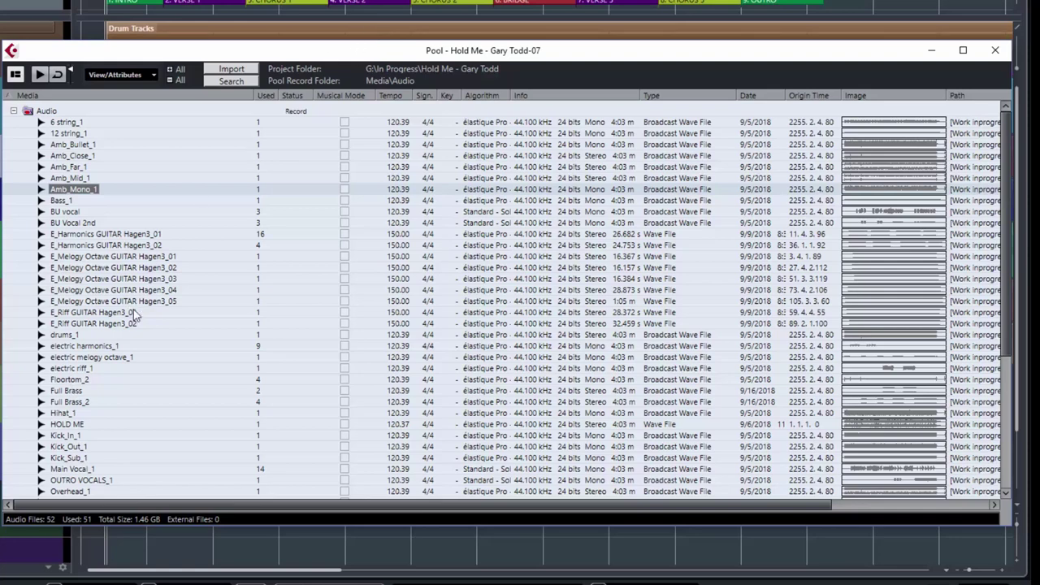
{"action": "scroll", "coordinate": [179, 326], "scroll_direction": "down", "scroll_amount": 2}
{"action": "scroll", "coordinate": [180, 326], "scroll_direction": "down", "scroll_amount": 4}
{"action": "scroll", "coordinate": [179, 326], "scroll_direction": "up", "scroll_amount": 6}
{"action": "left_click", "coordinate": [932, 54]}
Open Export Audio Mixdown and look through the output and group channels available for export
{"action": "key", "text": "ctrl+shift+e"}
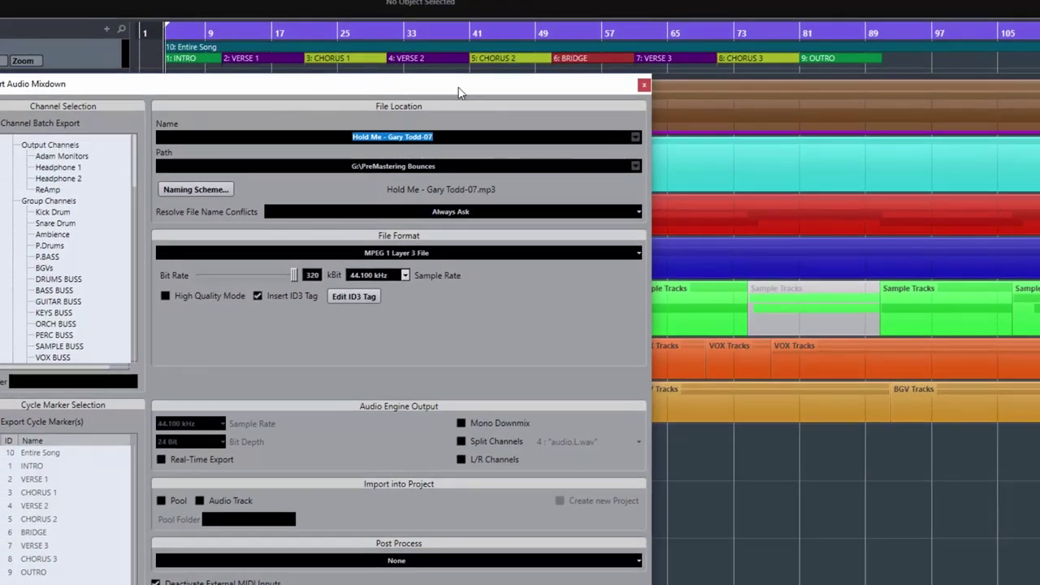
{"action": "scroll", "coordinate": [209, 220], "scroll_direction": "down", "scroll_amount": 3}
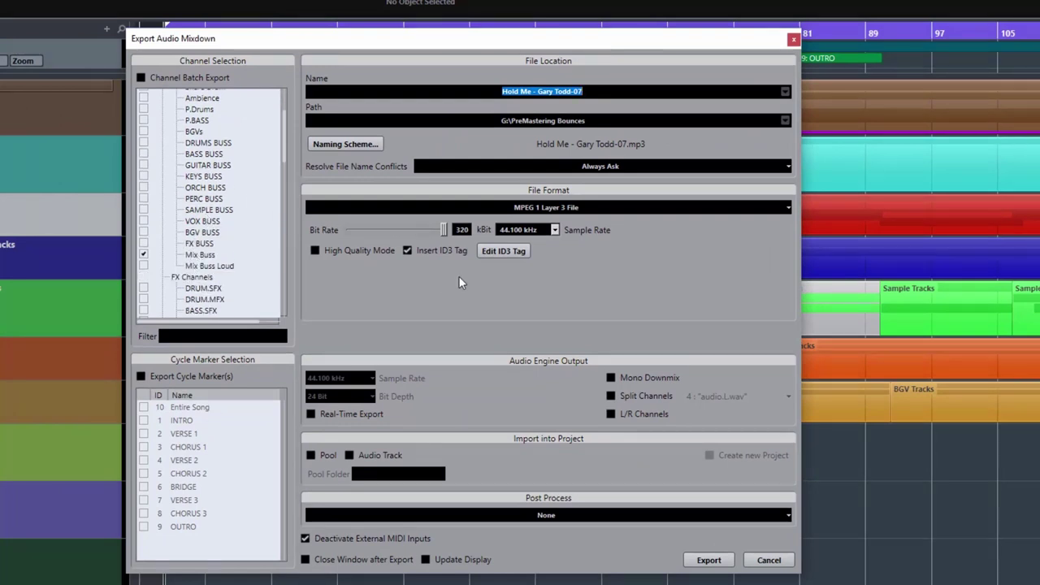
{"action": "scroll", "coordinate": [251, 125], "scroll_direction": "up", "scroll_amount": 3}
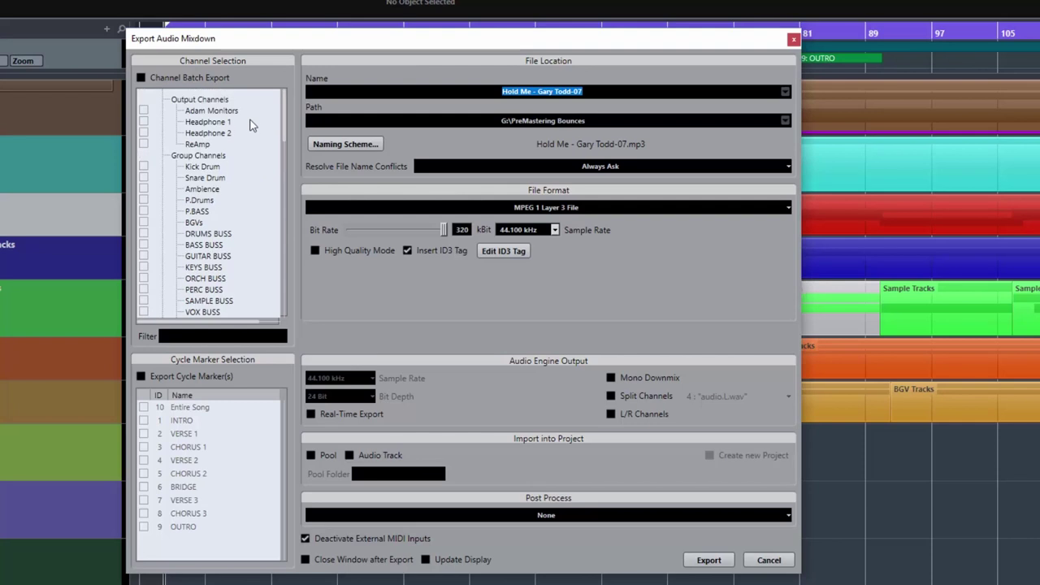
{"action": "scroll", "coordinate": [251, 125], "scroll_direction": "down", "scroll_amount": 4}
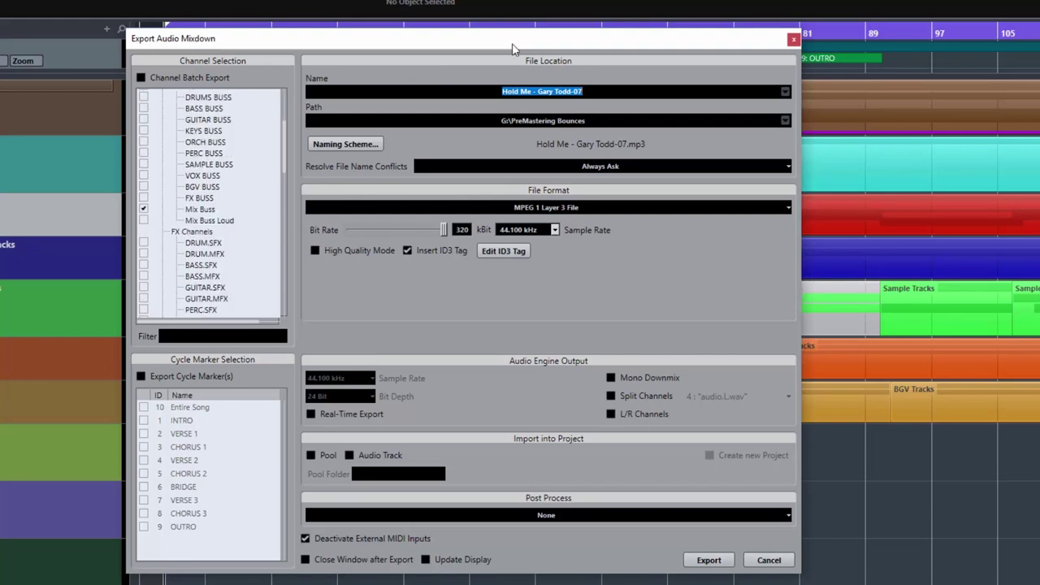
{"action": "left_click_drag", "start_coordinate": [514, 39], "coordinate": [492, 44]}
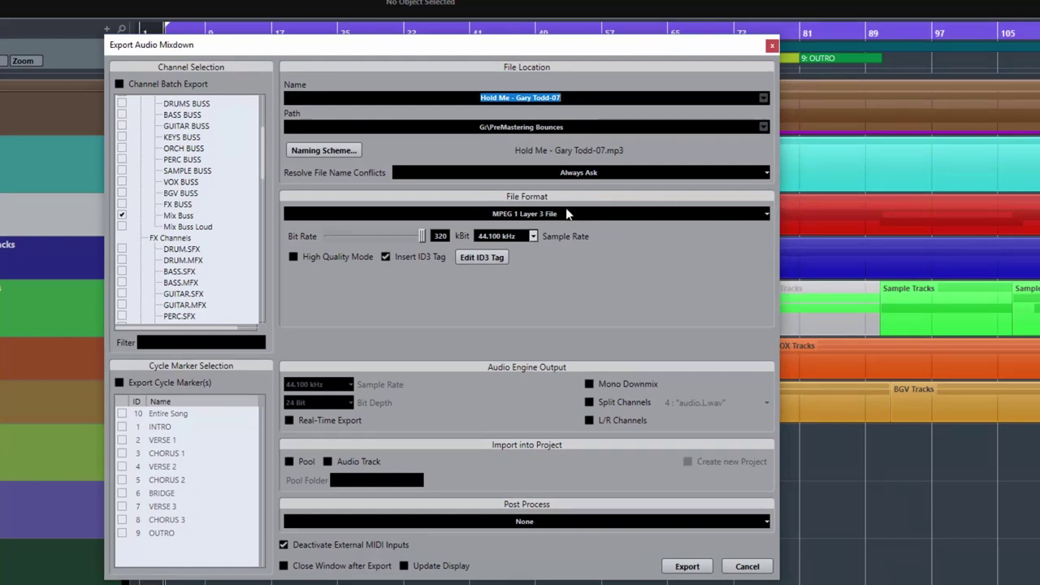
Review the export file formats and MP3 sample rates, keeping MPEG 1 Layer 3 File and 44.100 kHz
{"action": "left_click", "coordinate": [529, 217]}
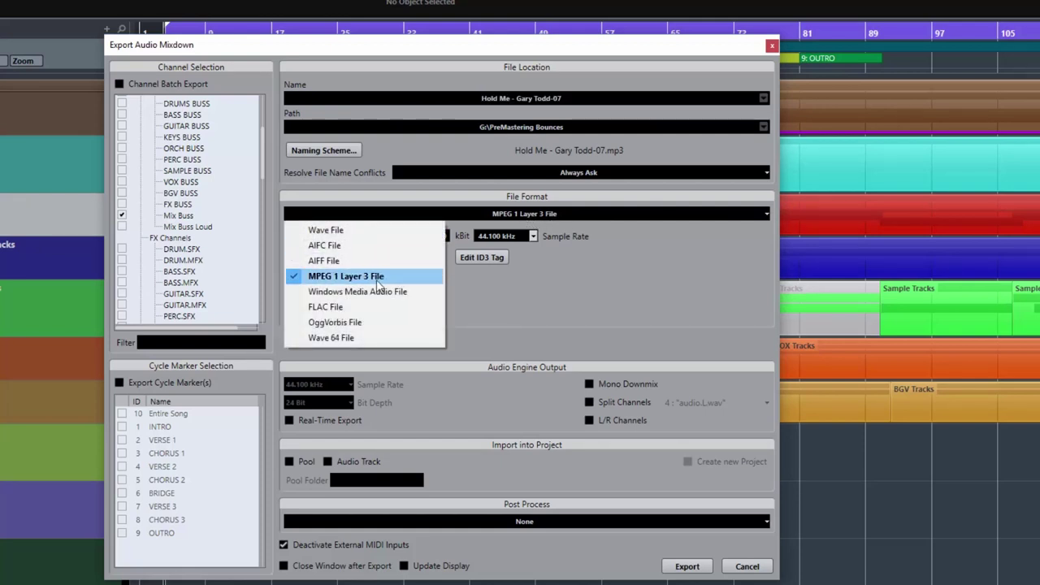
{"action": "left_click", "coordinate": [377, 279]}
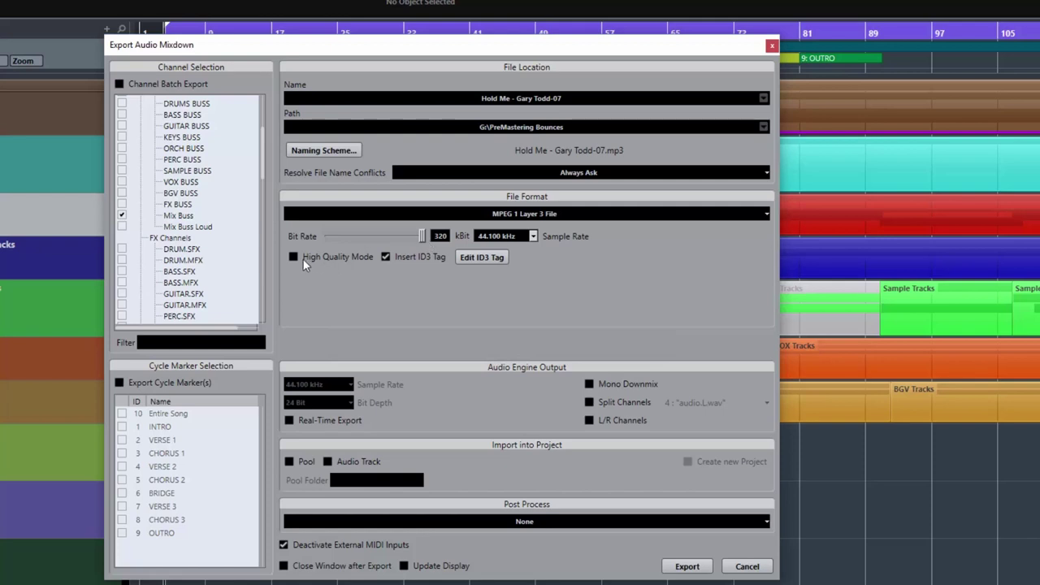
{"action": "left_click", "coordinate": [533, 235]}
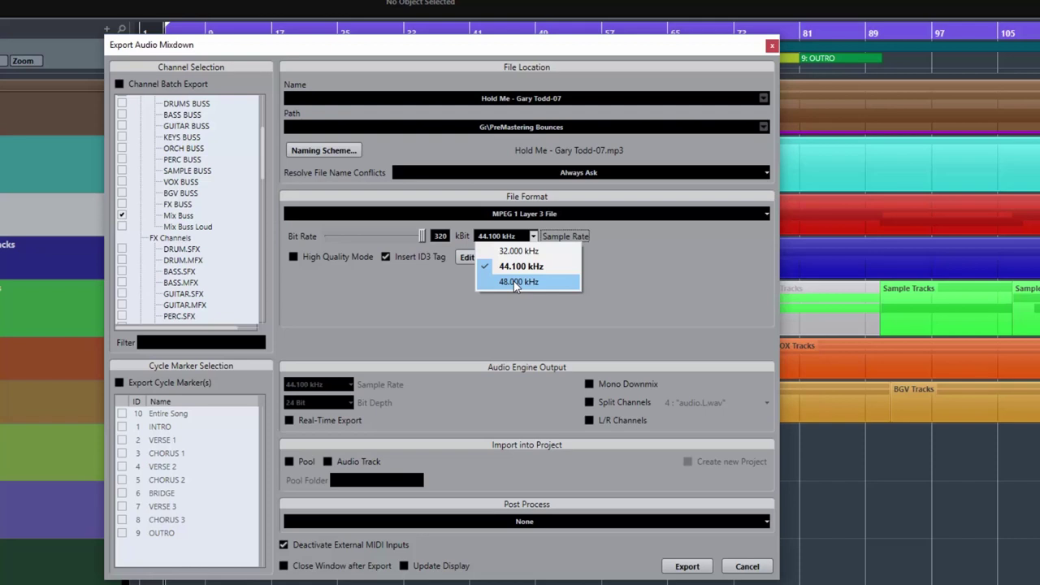
{"action": "left_click", "coordinate": [615, 278]}
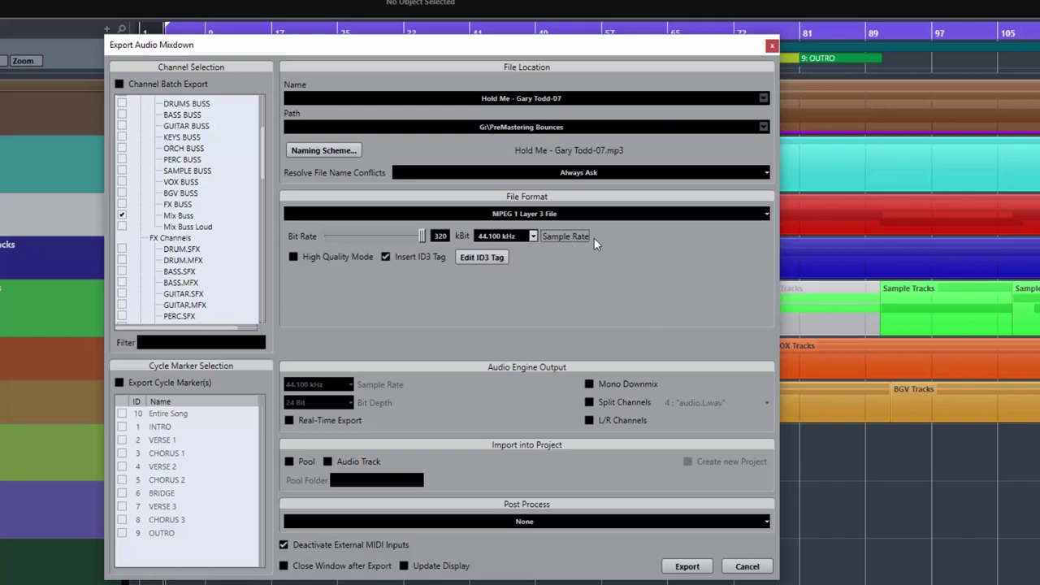
Bring up the Pool again and close the export dialog to check the clips' sample rate and bit depth
{"action": "key", "text": "ctrl+p"}
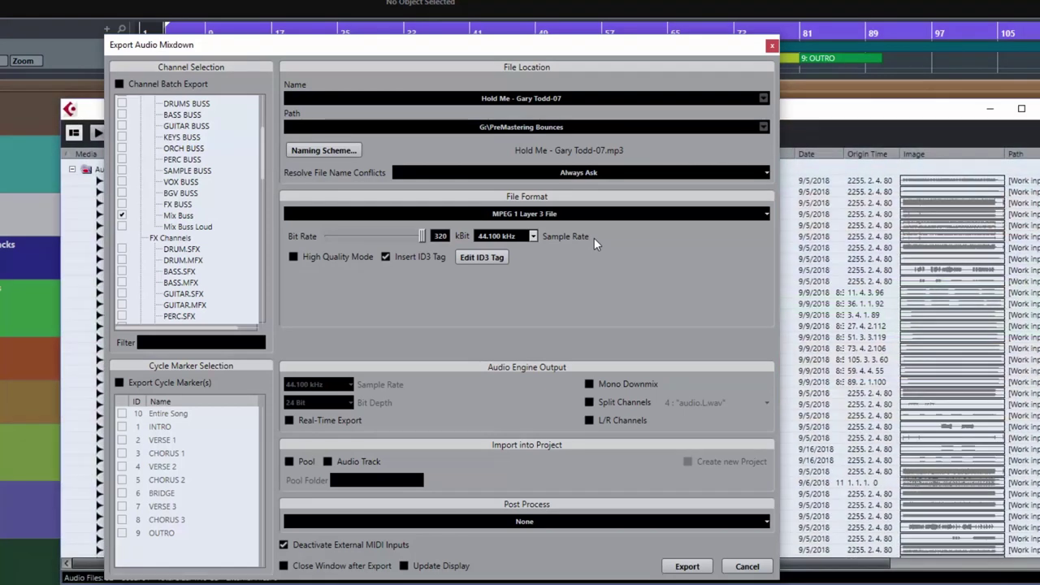
{"action": "left_click", "coordinate": [770, 47]}
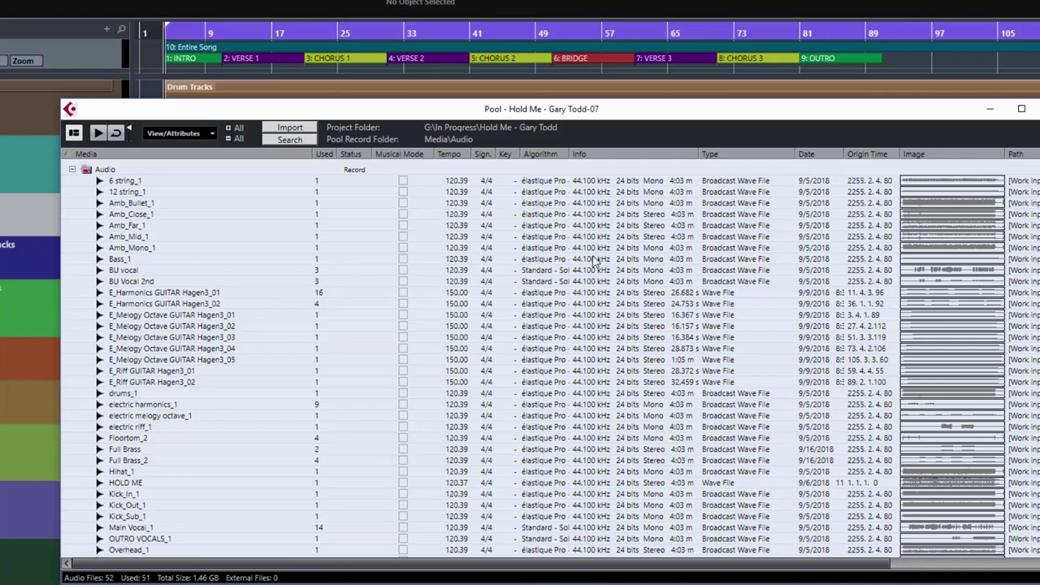
Reopen Export Audio Mixdown and keep MPEG 1 Layer 3 File as the file format
{"action": "key", "text": "ctrl+shift+e"}
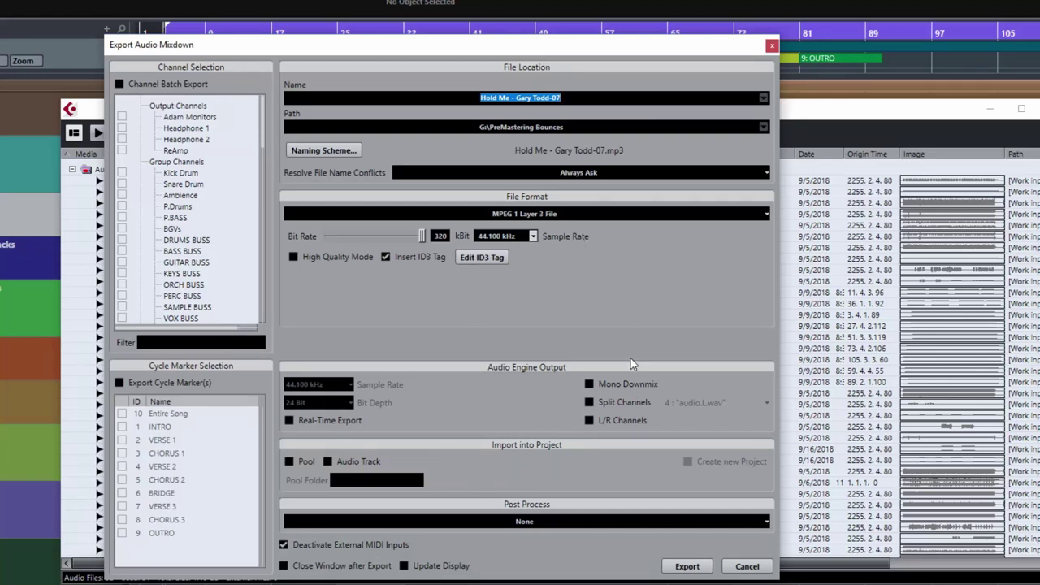
{"action": "left_click", "coordinate": [551, 221]}
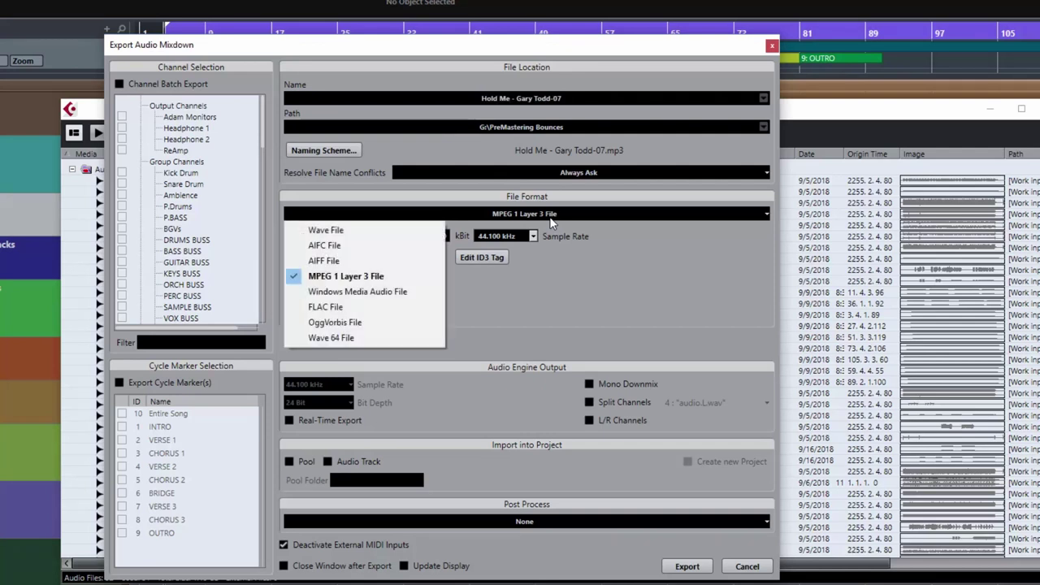
{"action": "left_click", "coordinate": [385, 278]}
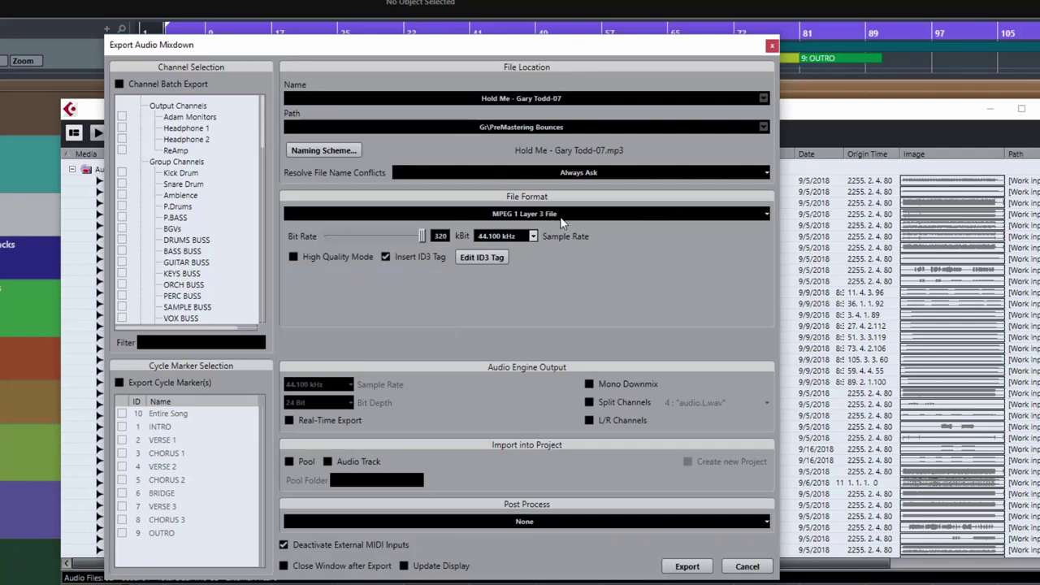
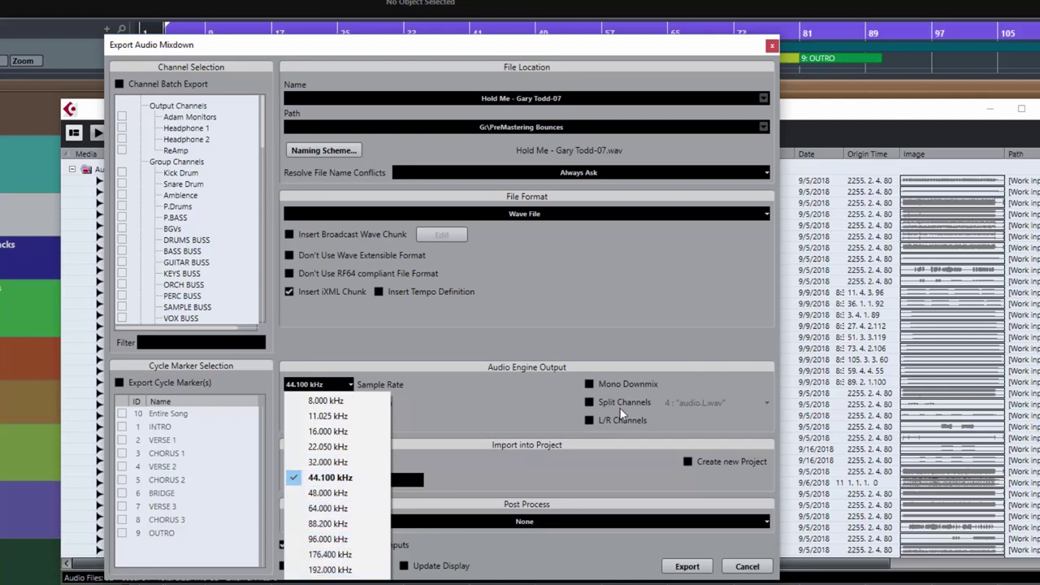
Keep the 44.100 kHz sample rate, try 16 Bit as the export bit depth and restore it to 24 Bit
{"action": "left_click", "coordinate": [425, 418]}
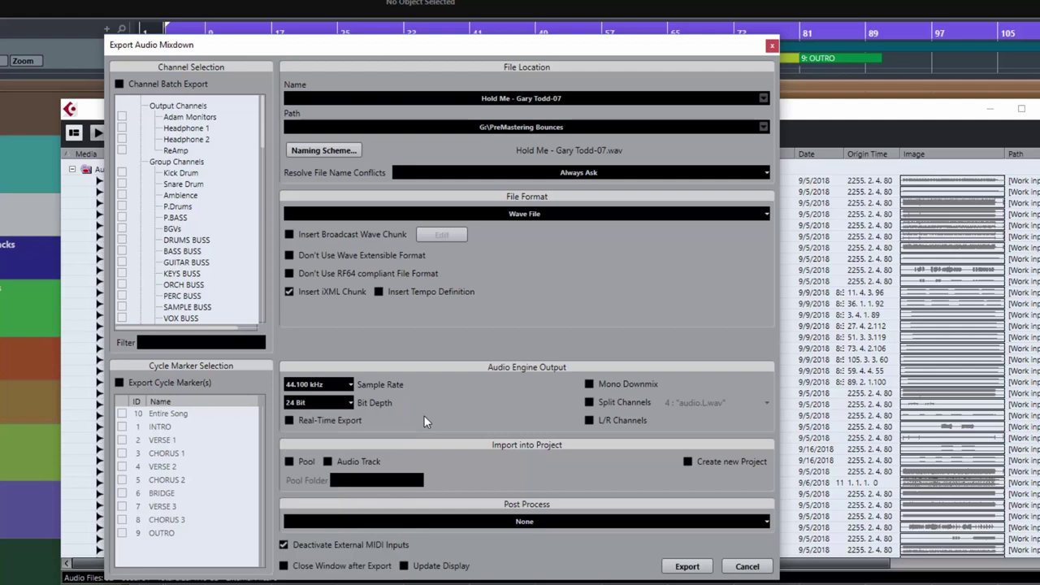
{"action": "left_click", "coordinate": [351, 404]}
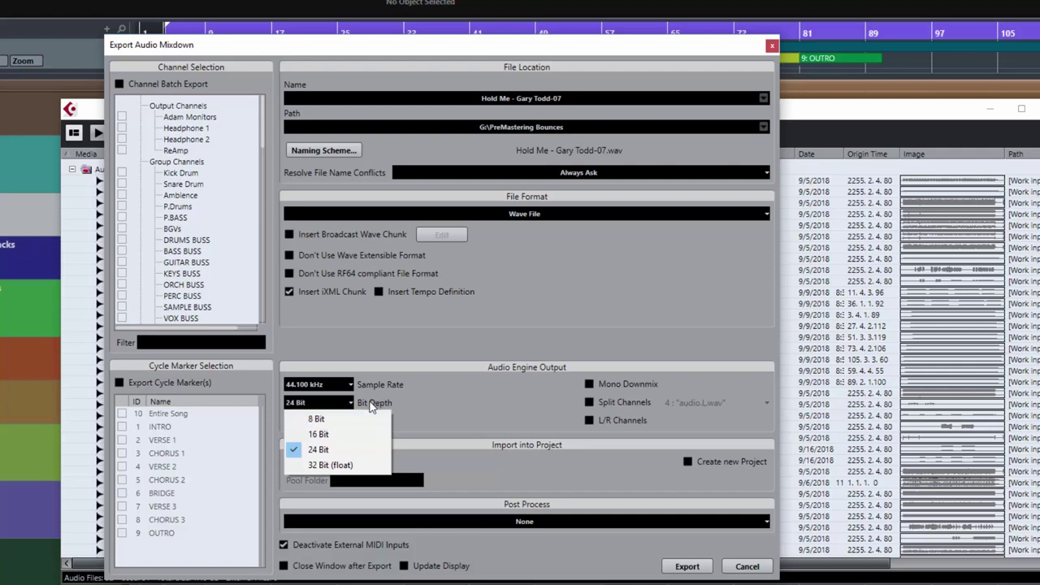
{"action": "left_click", "coordinate": [319, 435]}
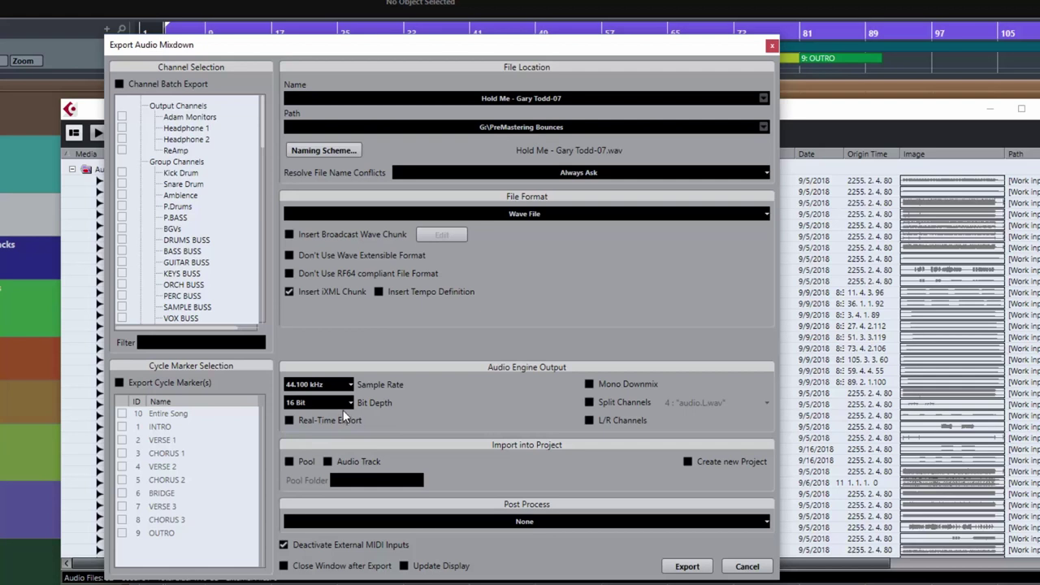
{"action": "left_click", "coordinate": [348, 406]}
{"action": "left_click", "coordinate": [322, 451]}
Try AIFC File, AIFF File and Windows Media Audio File as export formats to compare their options
{"action": "left_click", "coordinate": [546, 215]}
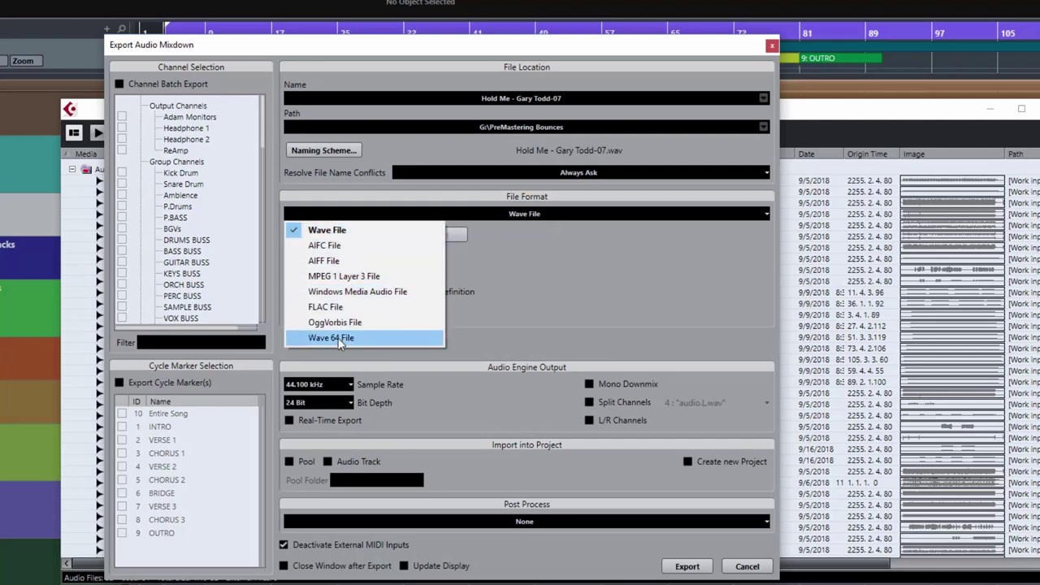
{"action": "left_click", "coordinate": [316, 246]}
{"action": "left_click", "coordinate": [517, 217]}
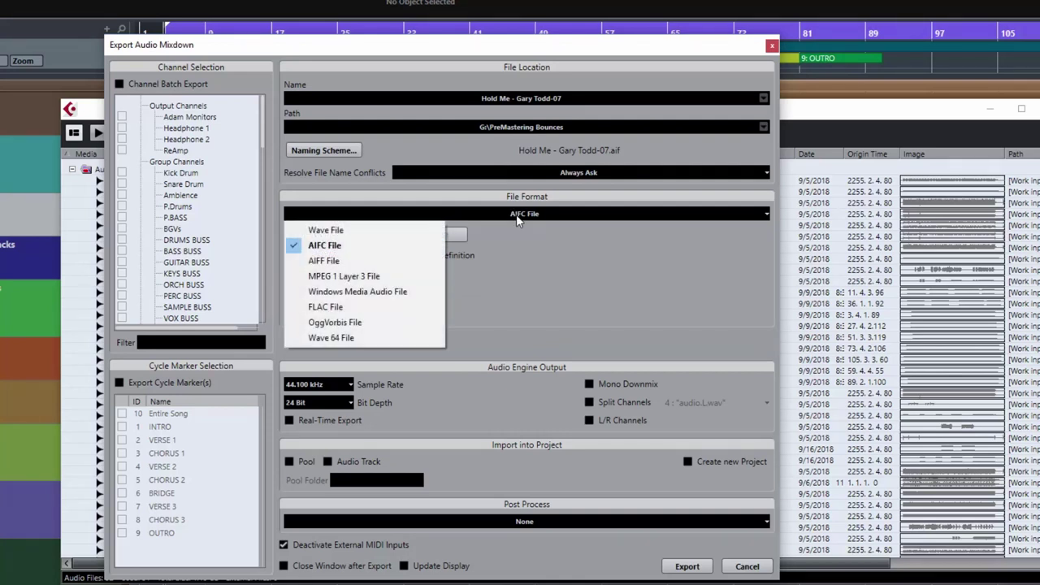
{"action": "left_click", "coordinate": [329, 260]}
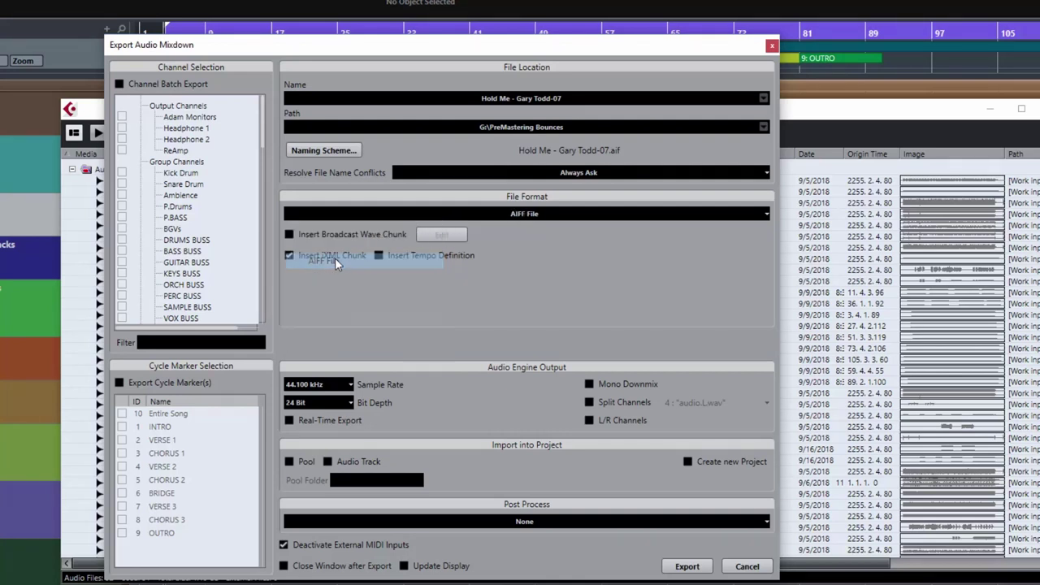
{"action": "left_click", "coordinate": [536, 217]}
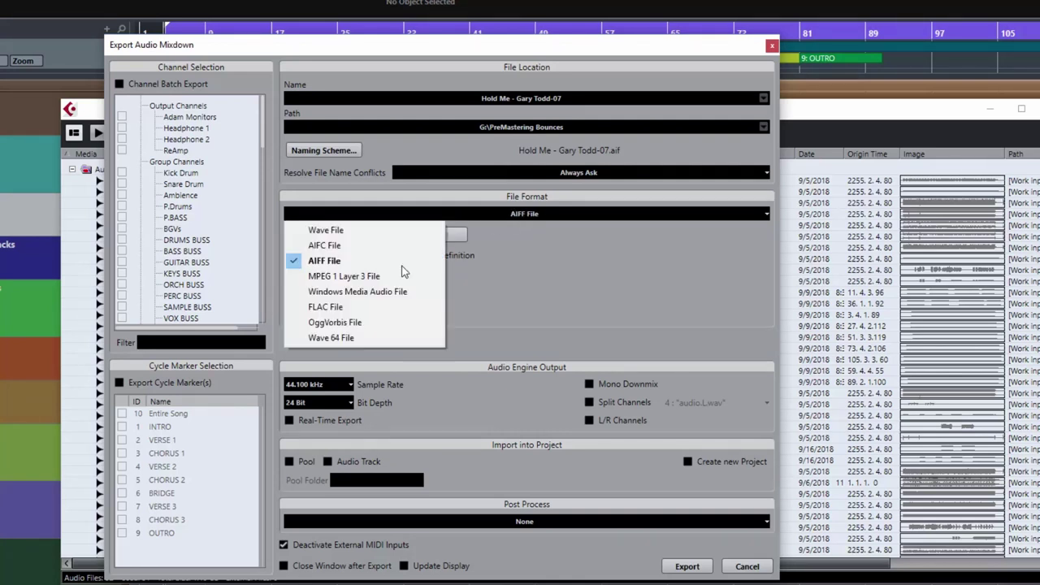
{"action": "left_click", "coordinate": [365, 297]}
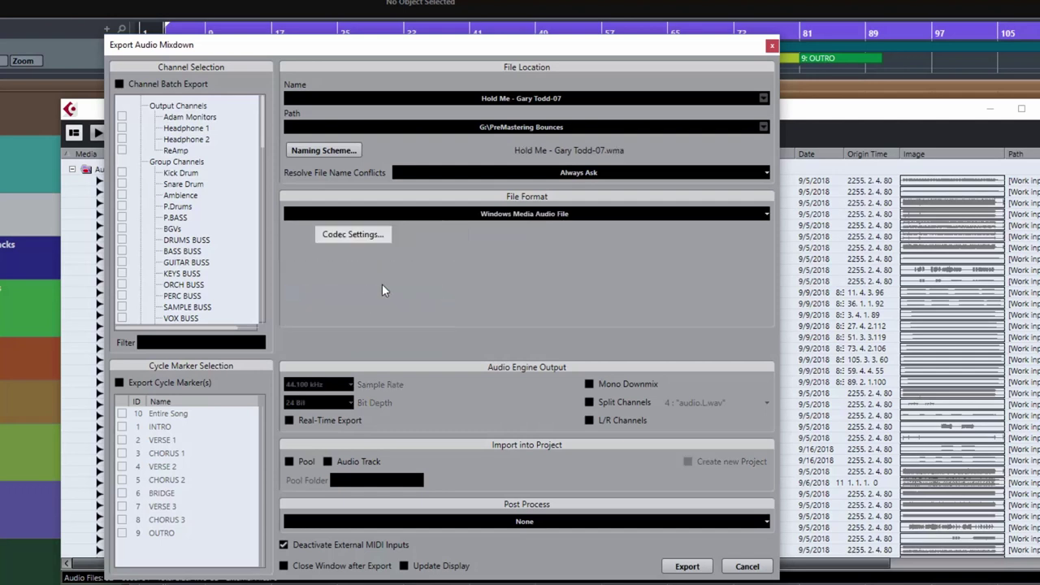
Try FLAC File, OggVorbis File and Wave 64 File as export formats to compare their settings
{"action": "left_click", "coordinate": [502, 216]}
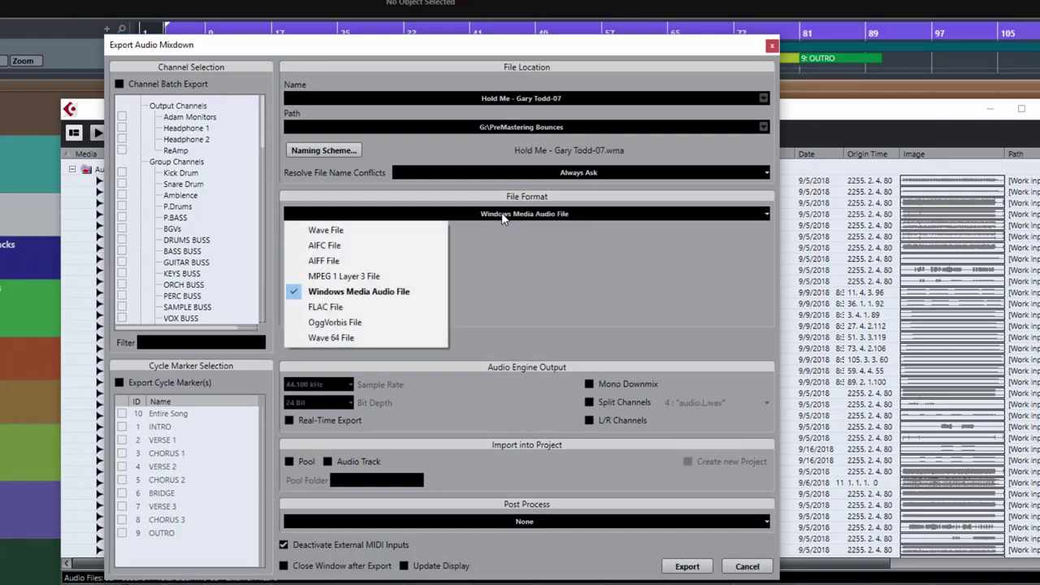
{"action": "left_click", "coordinate": [325, 307]}
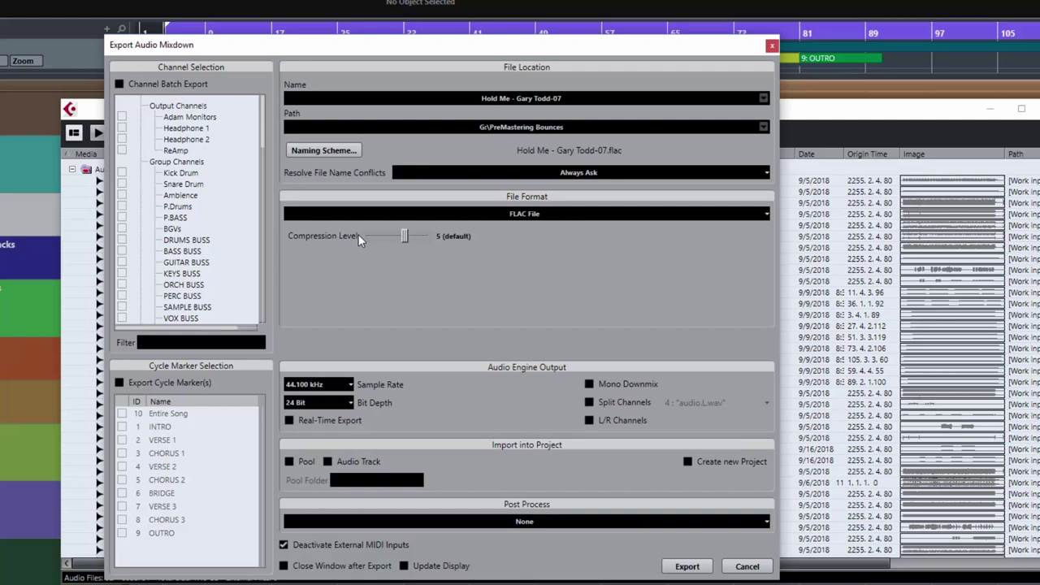
{"action": "left_click", "coordinate": [522, 216]}
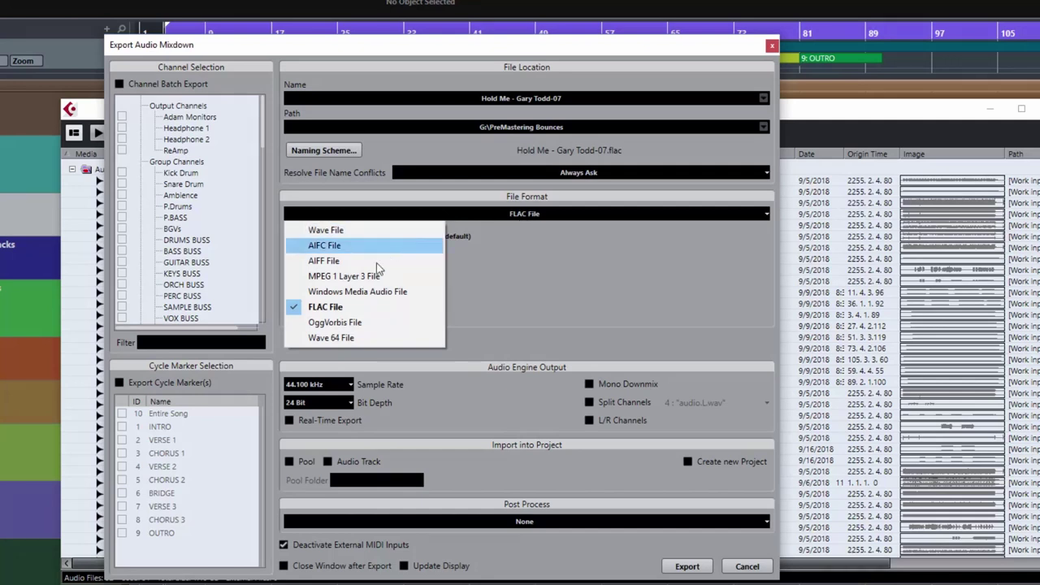
{"action": "left_click", "coordinate": [330, 322]}
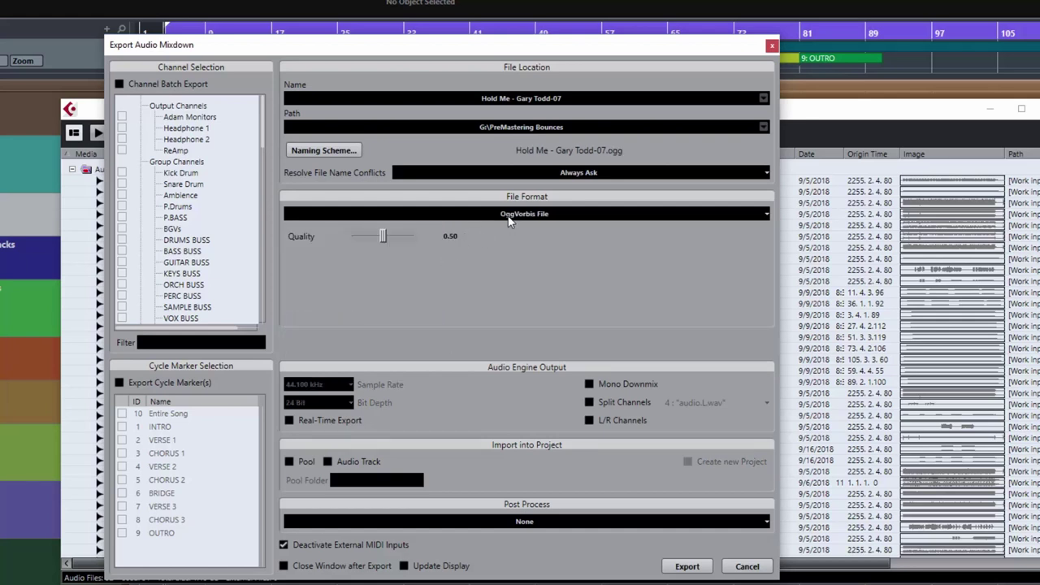
{"action": "left_click", "coordinate": [507, 216]}
{"action": "left_click", "coordinate": [361, 338]}
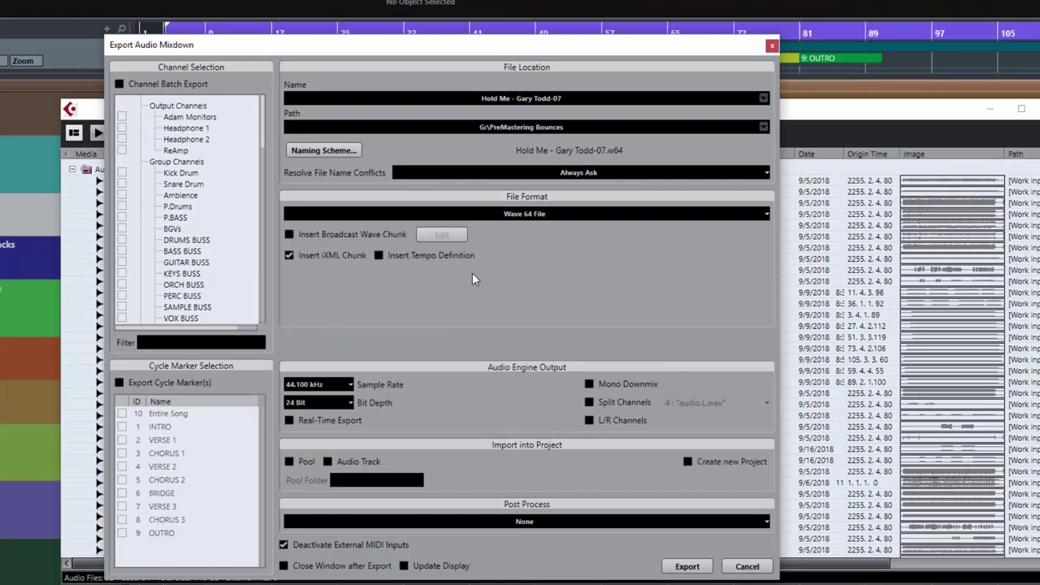
Set the export file format back to Wave File and look over the alternative formats without changing it
{"action": "left_click", "coordinate": [536, 220]}
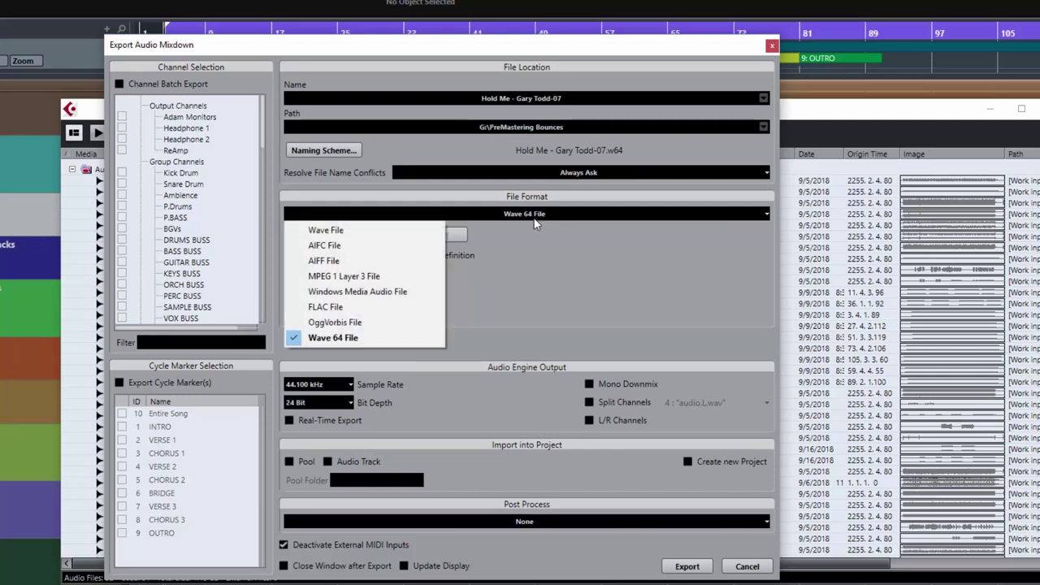
{"action": "left_click", "coordinate": [338, 234]}
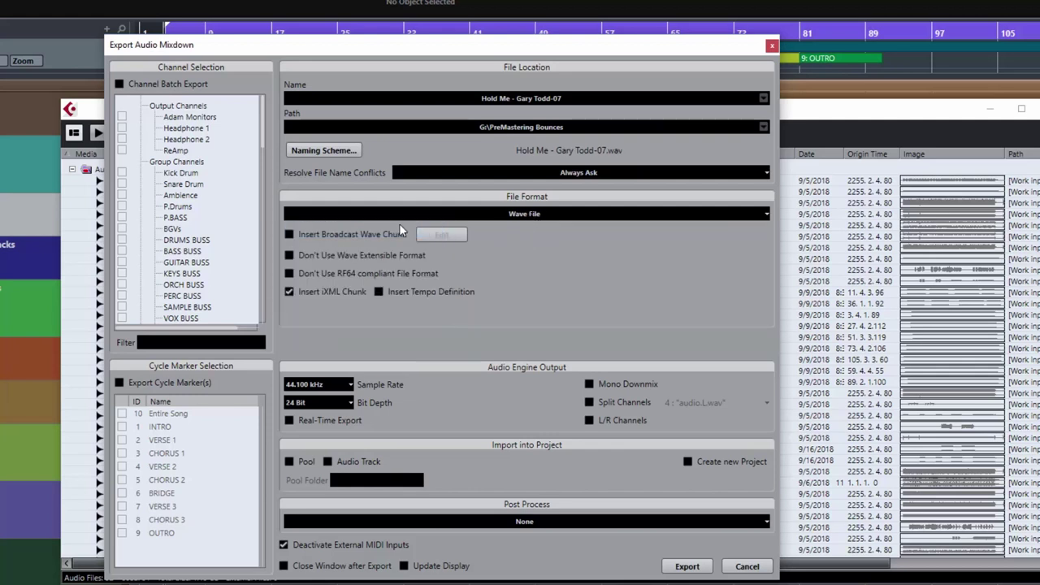
{"action": "left_click", "coordinate": [546, 216]}
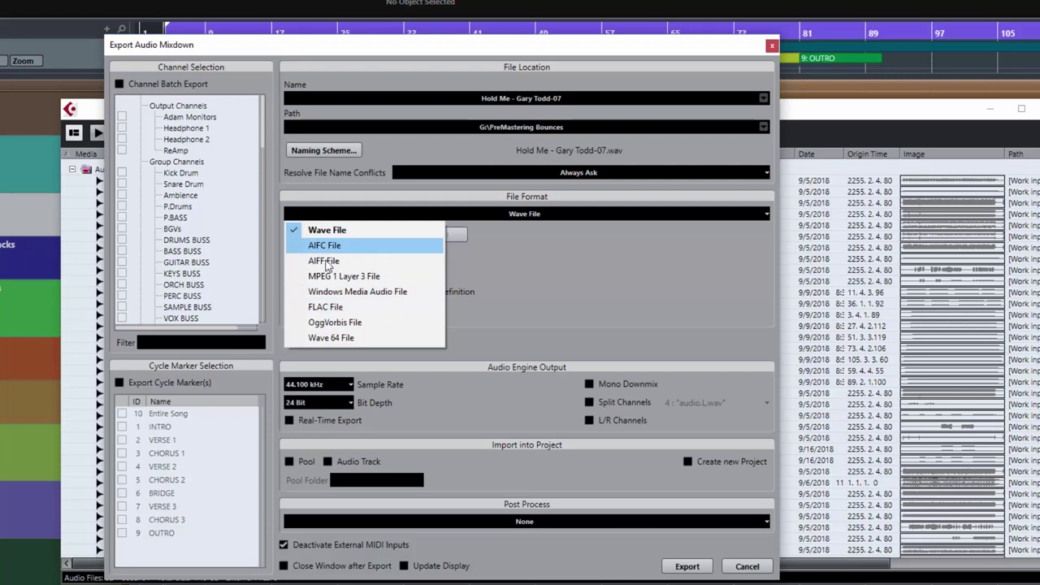
{"action": "left_click", "coordinate": [533, 250]}
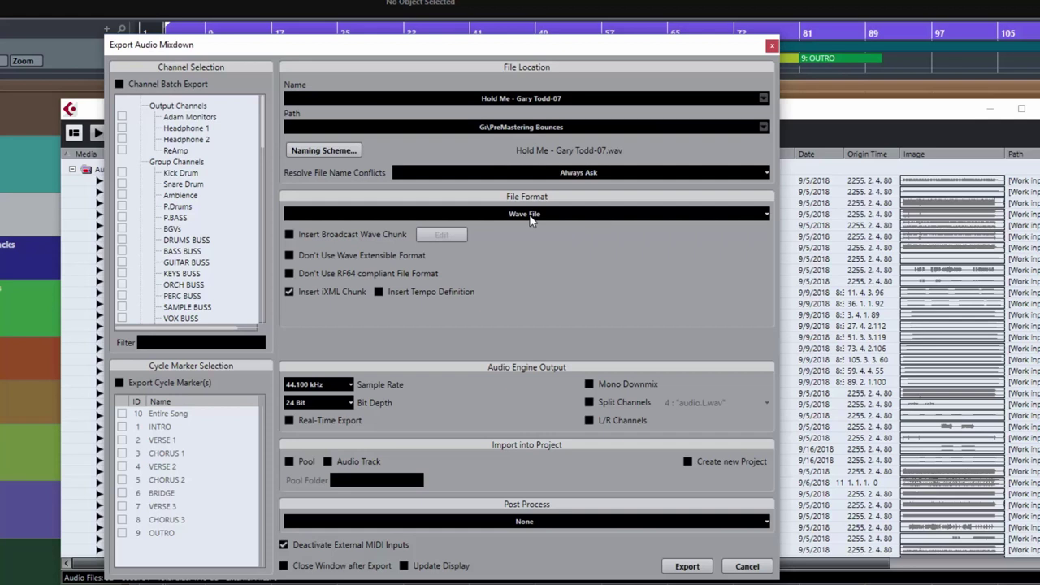
{"action": "left_click", "coordinate": [535, 216]}
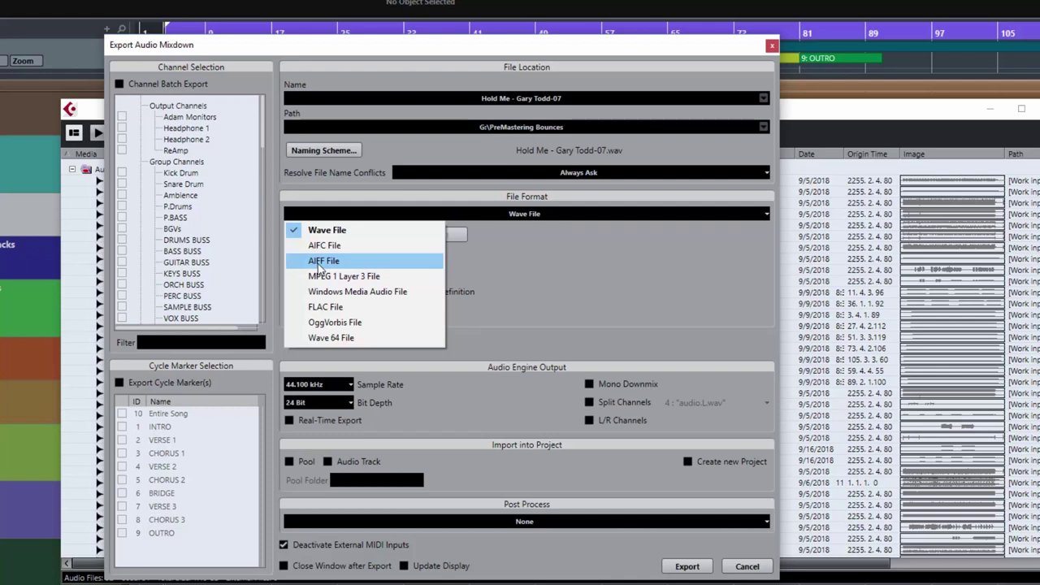
{"action": "left_click", "coordinate": [588, 263]}
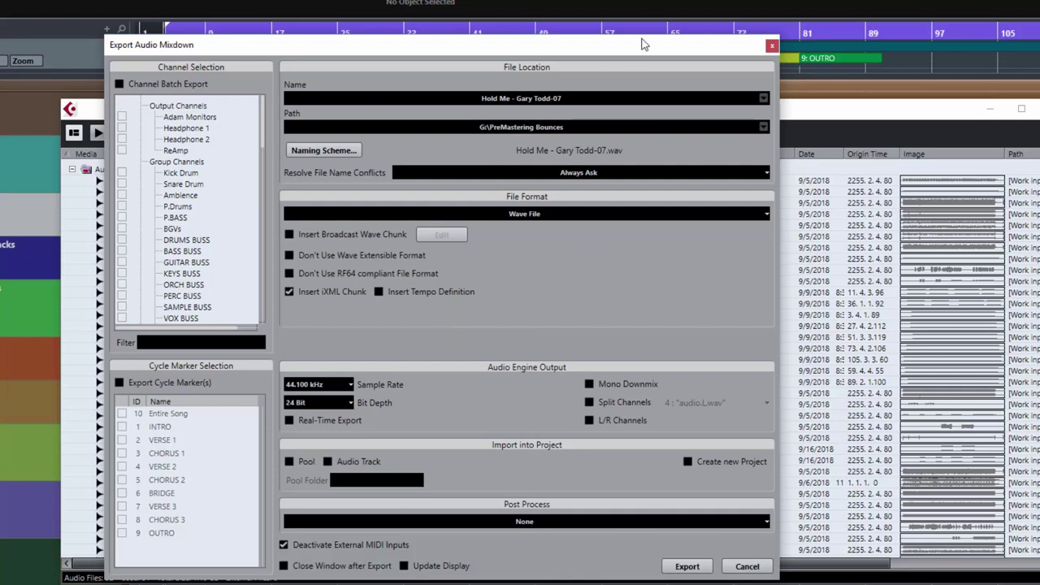
Close the Export Audio Mixdown dialog and the Pool window to return to the project's tracks
{"action": "left_click", "coordinate": [771, 45]}
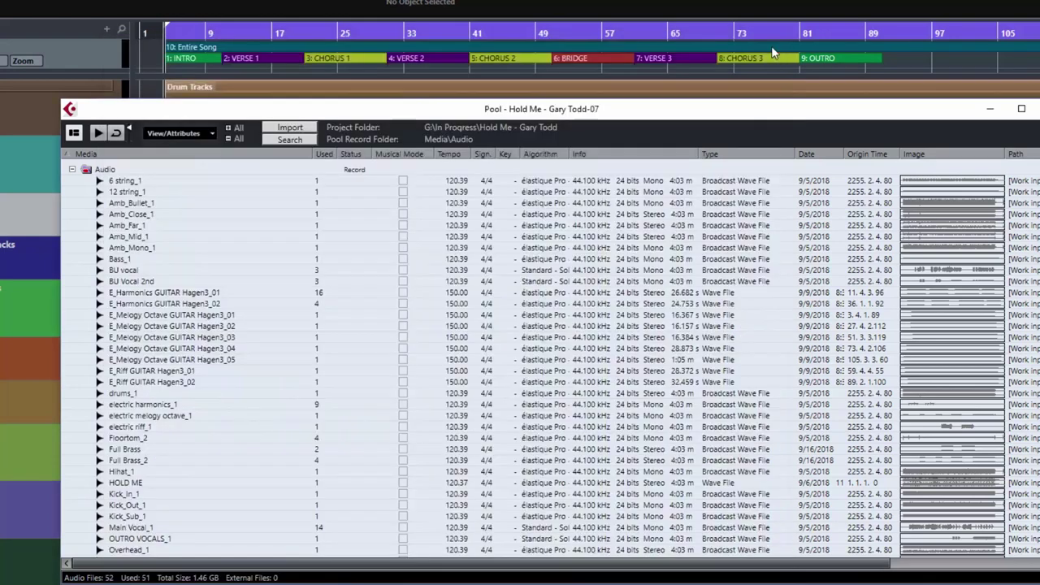
{"action": "left_click_drag", "start_coordinate": [730, 111], "coordinate": [696, 112]}
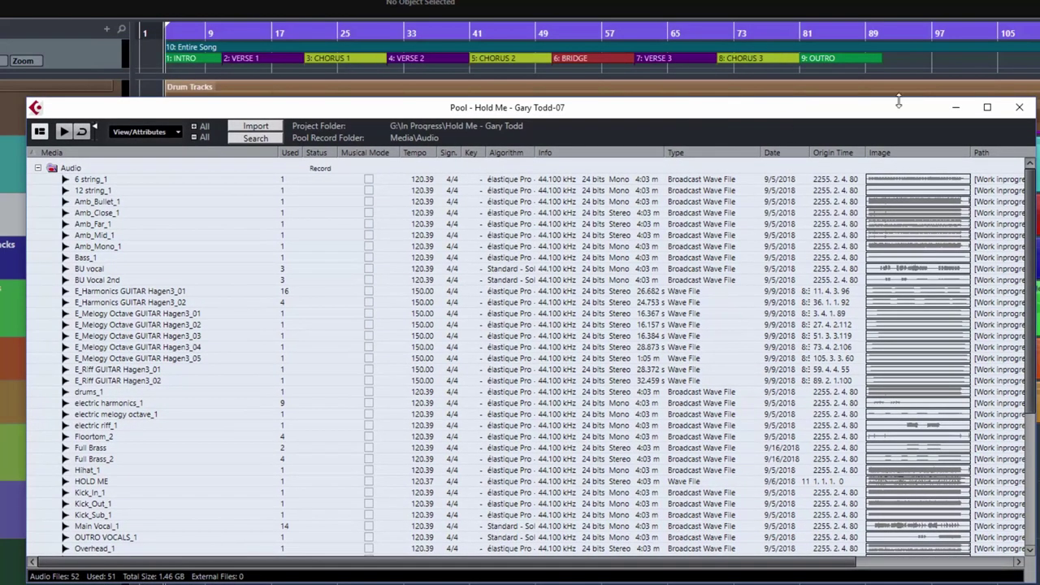
{"action": "left_click", "coordinate": [1018, 108]}
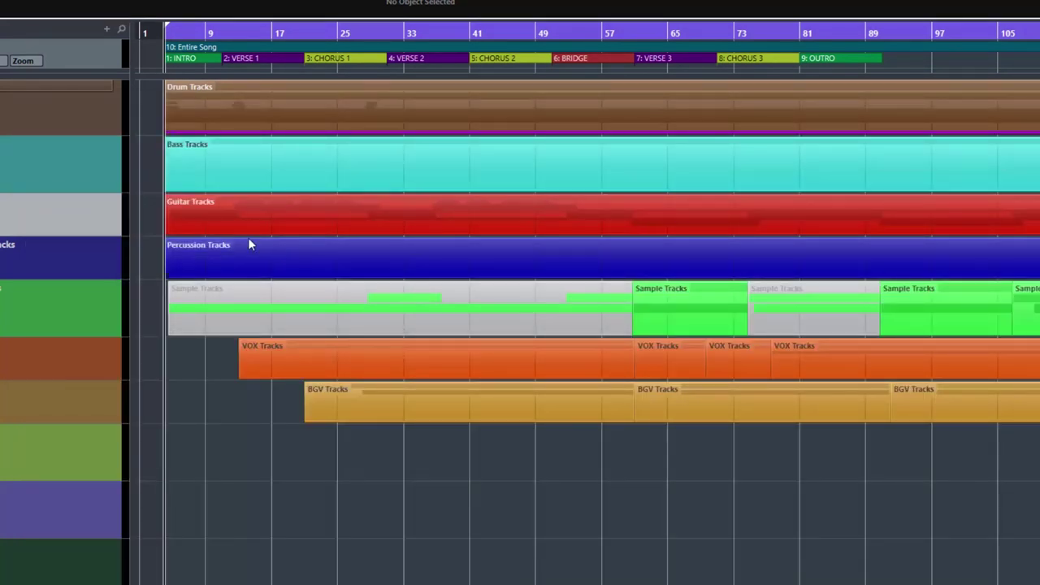